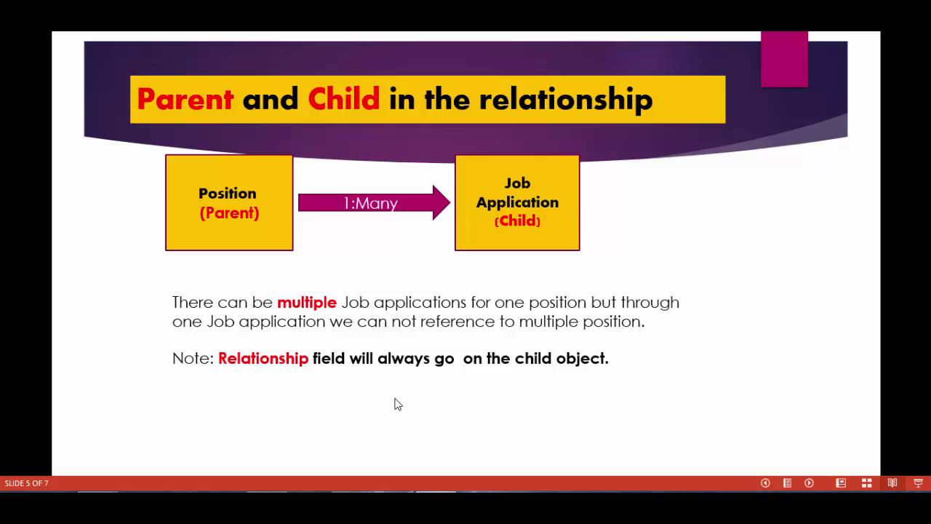
click(394, 400)
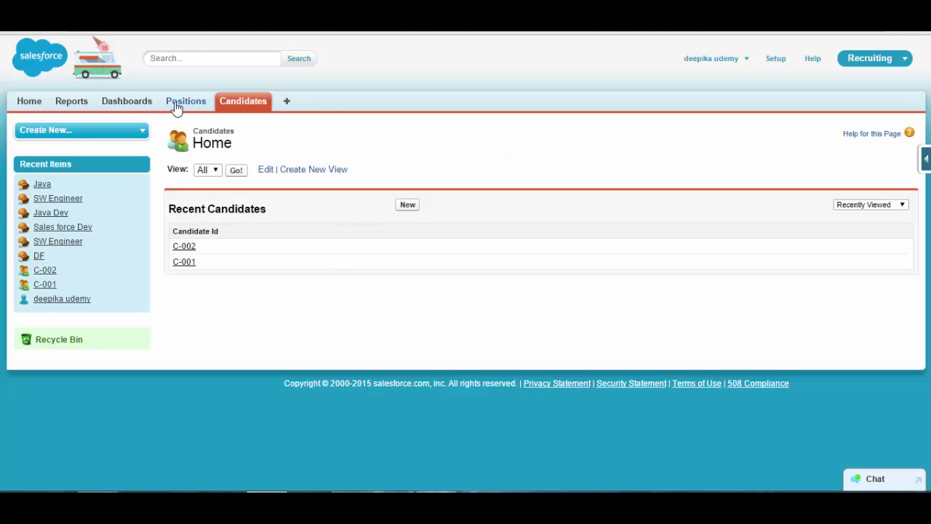
Start a new custom field on the Position object and choose Lookup Relationship as its data type.
click(177, 105)
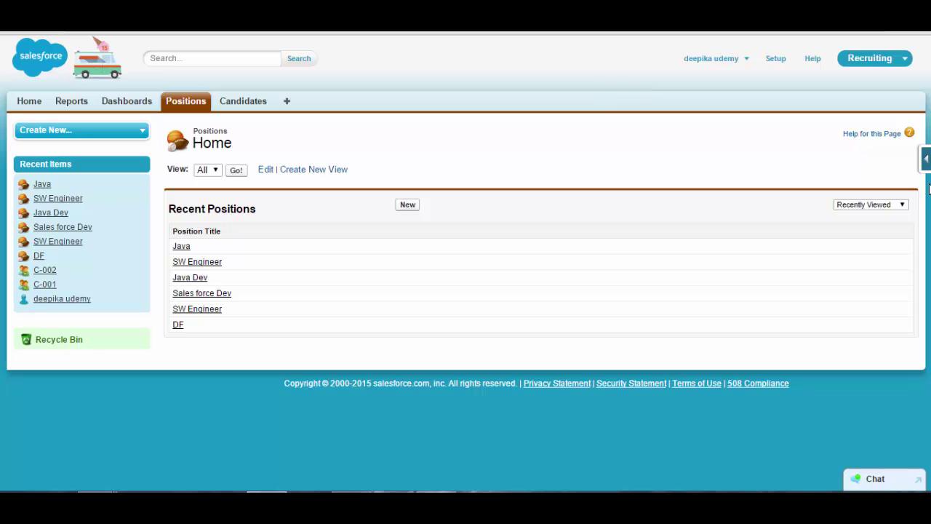
click(927, 161)
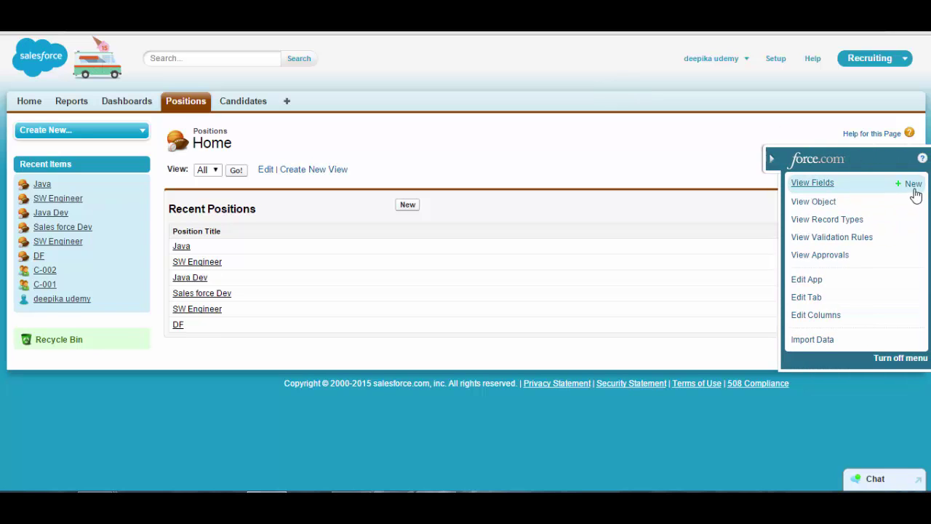
click(913, 185)
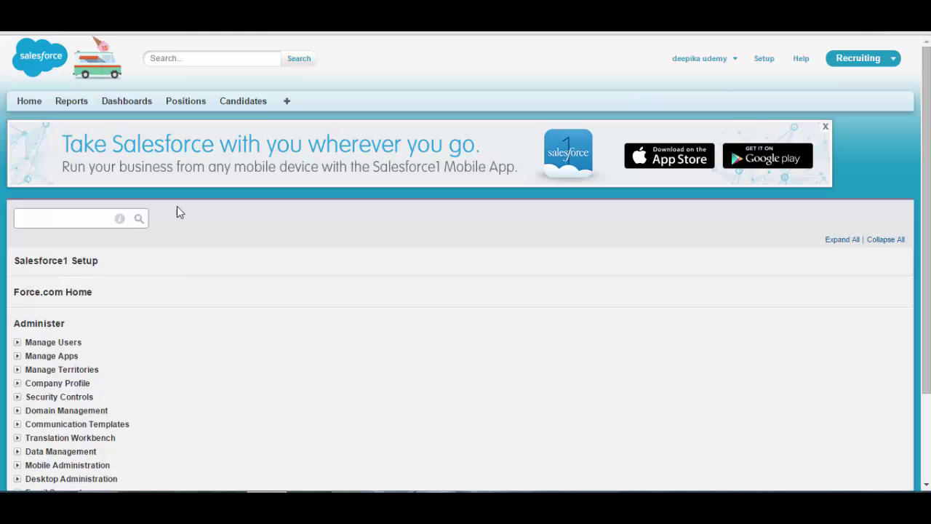
scroll(489, 257, down, 2)
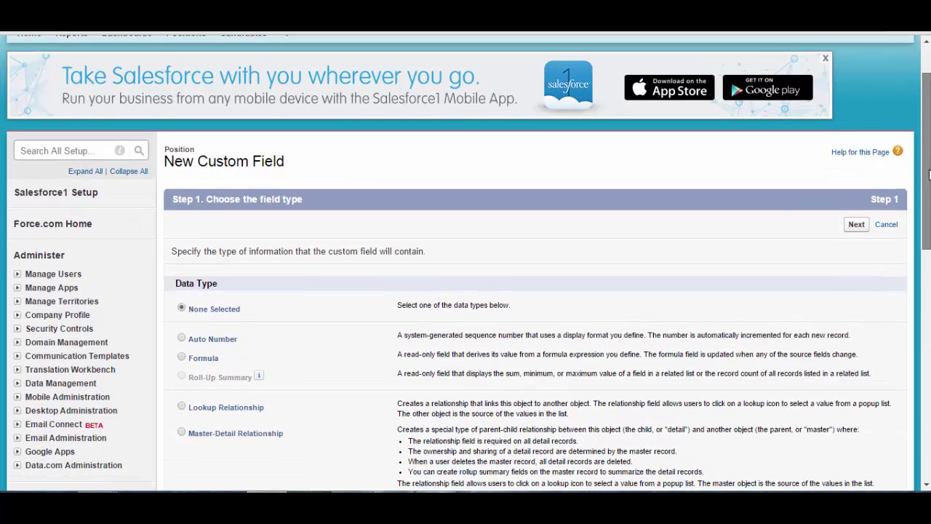
click(182, 396)
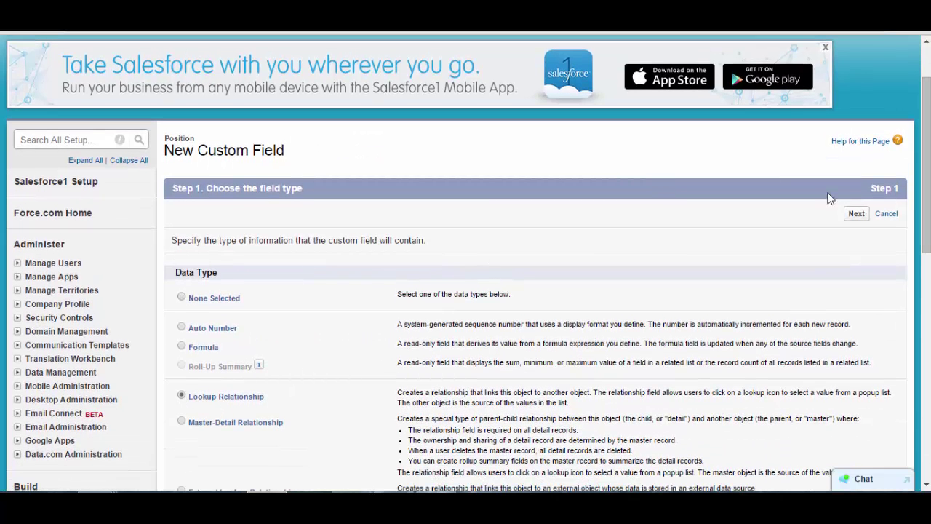
click(856, 215)
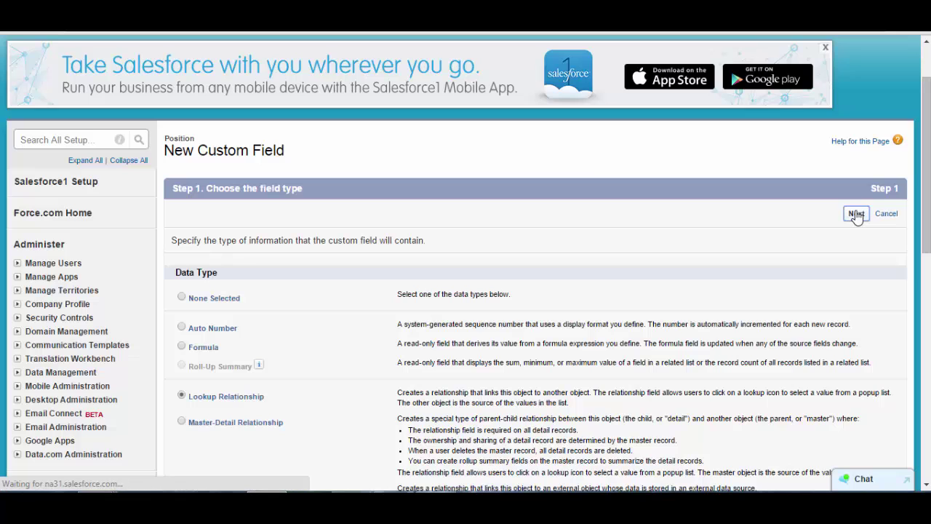
Relate the new Position lookup field to the User object and continue to the field naming step.
scroll(517, 195, down, 2)
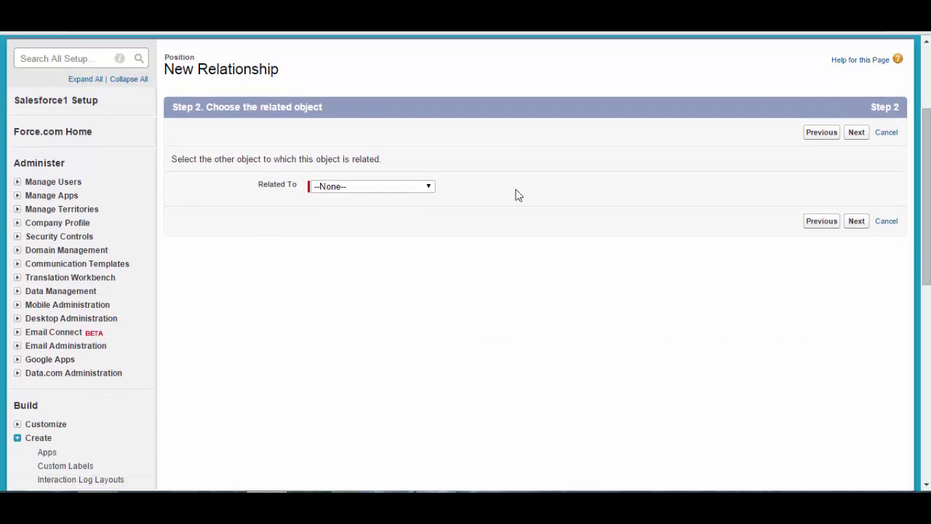
click(410, 190)
drag(434, 267, 429, 358)
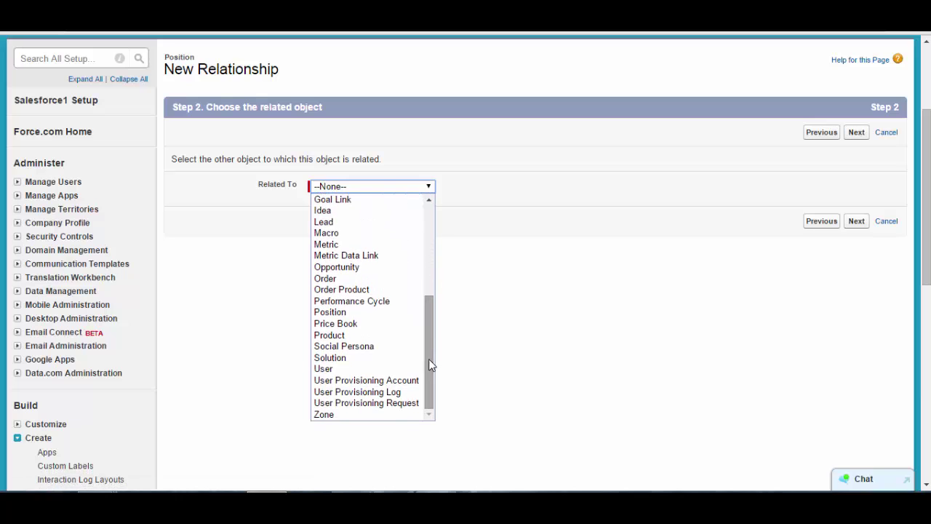
click(347, 368)
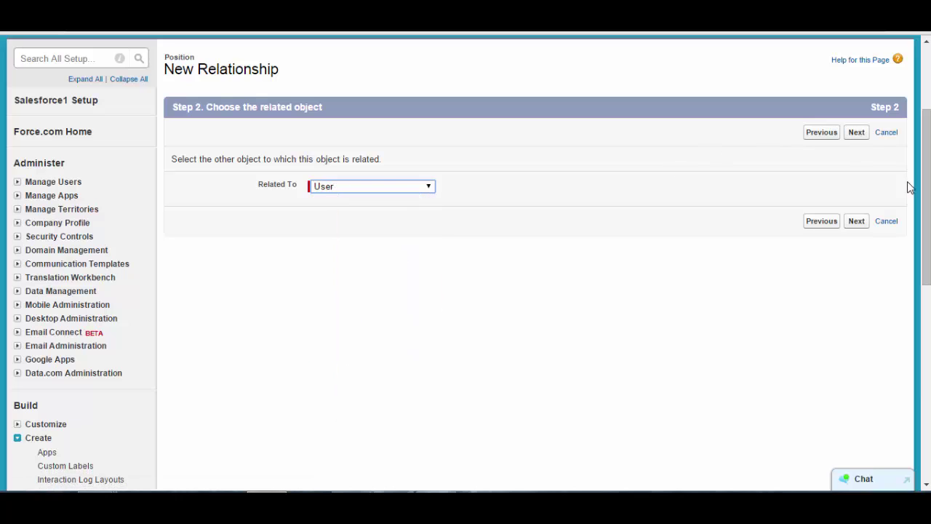
click(856, 221)
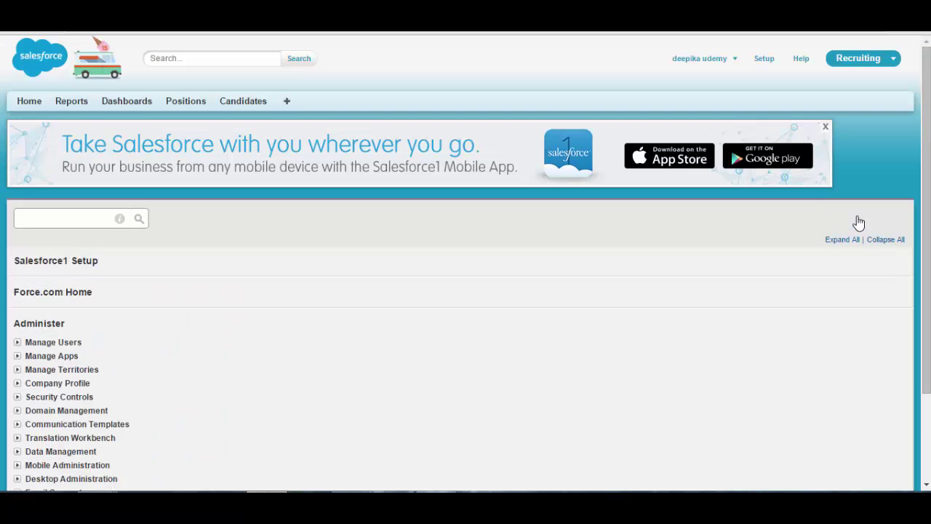
Label the lookup field Hiring Manager with the field name Hiring_Manager and continue to field-level security.
scroll(681, 177, down, 3)
drag(367, 217, 308, 221)
text(Hi)
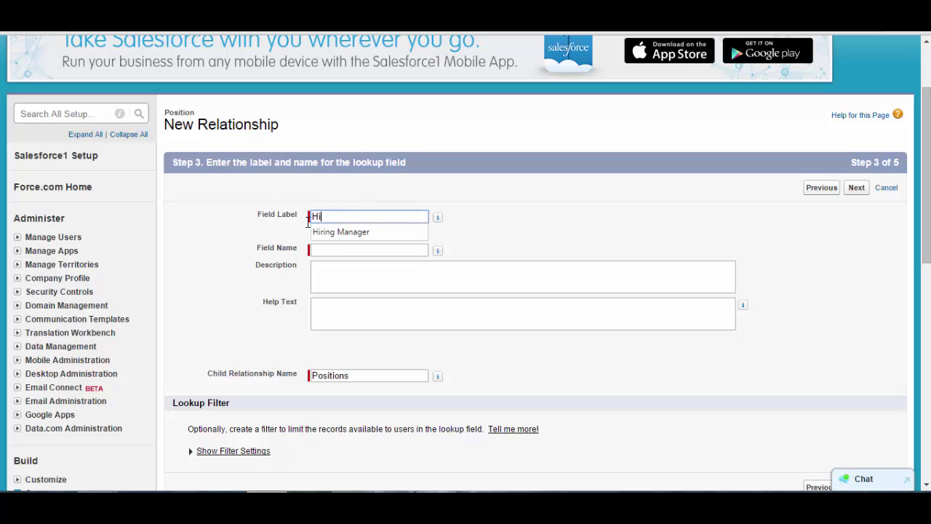
text(ring Manager)
key(Tab)
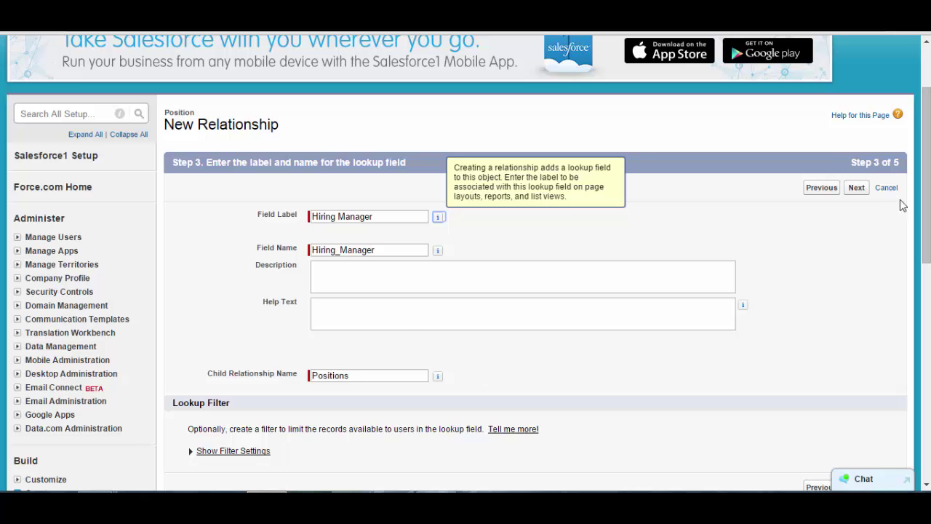
drag(926, 175, 926, 242)
drag(899, 466, 849, 271)
click(859, 314)
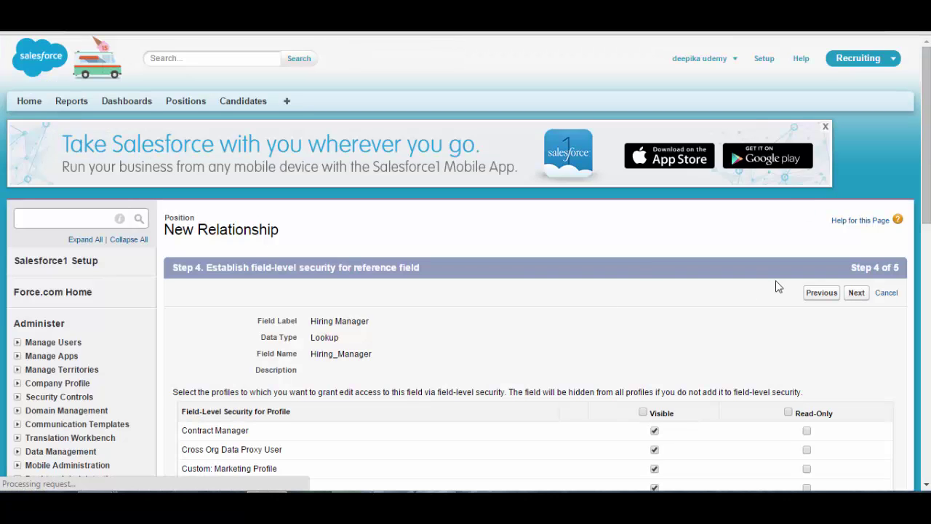
Make the Hiring Manager field visible to all profiles and save it with the Position Layout included.
scroll(669, 293, down, 3)
click(643, 226)
click(856, 107)
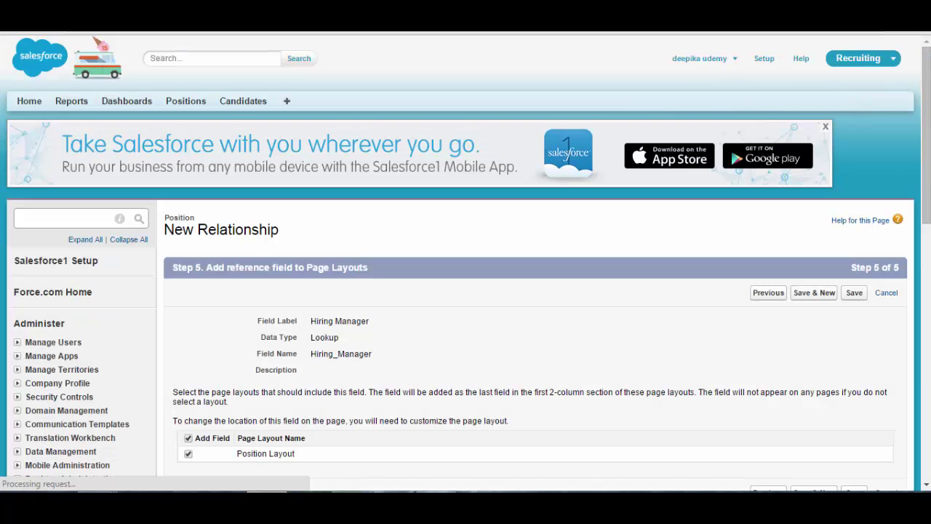
scroll(835, 173, down, 1)
scroll(858, 210, down, 1)
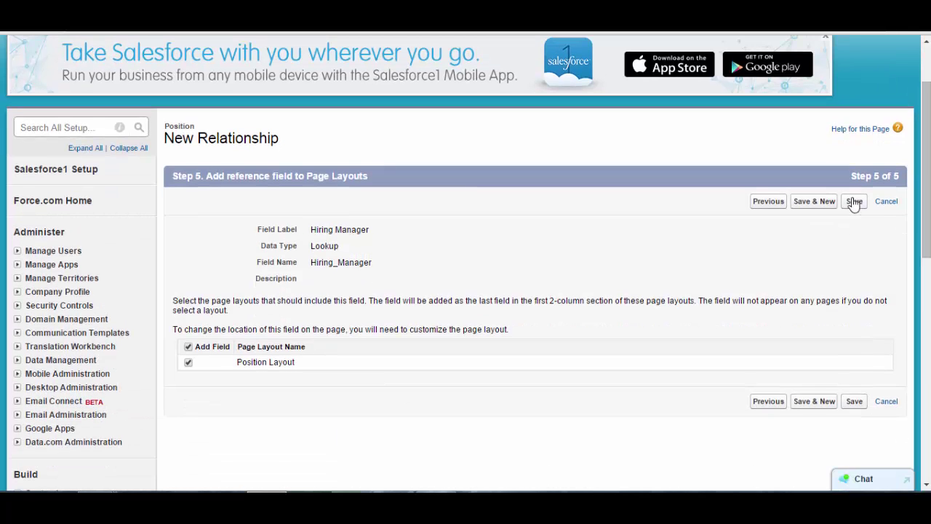
click(854, 204)
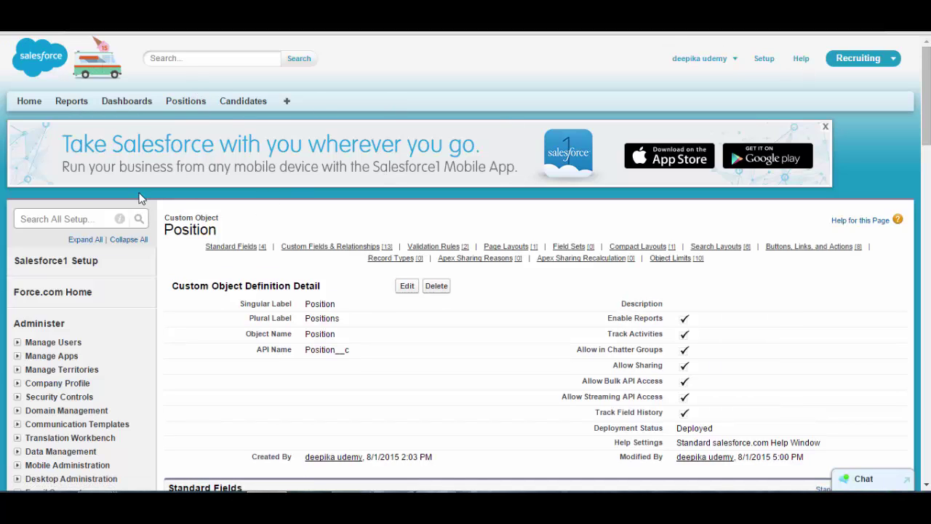
Search Setup for the schema tool and open Schema Builder.
click(55, 215)
text(schem)
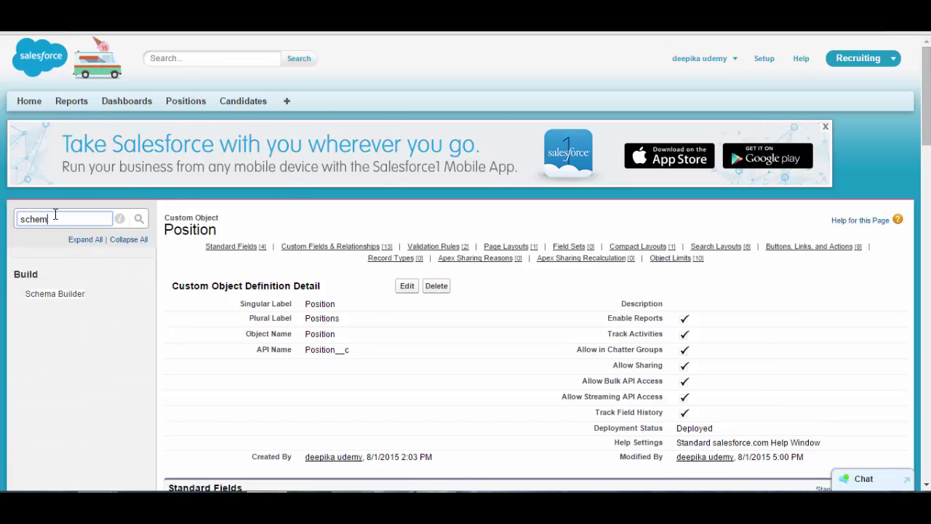
click(67, 296)
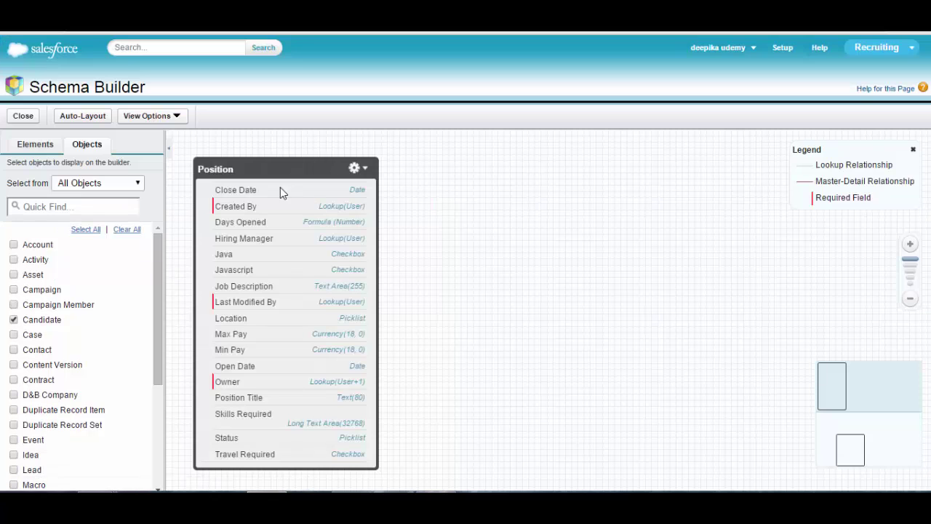
Find the User object, show it on the Schema Builder canvas and place it beside the Position object.
click(63, 207)
text(Usdr)
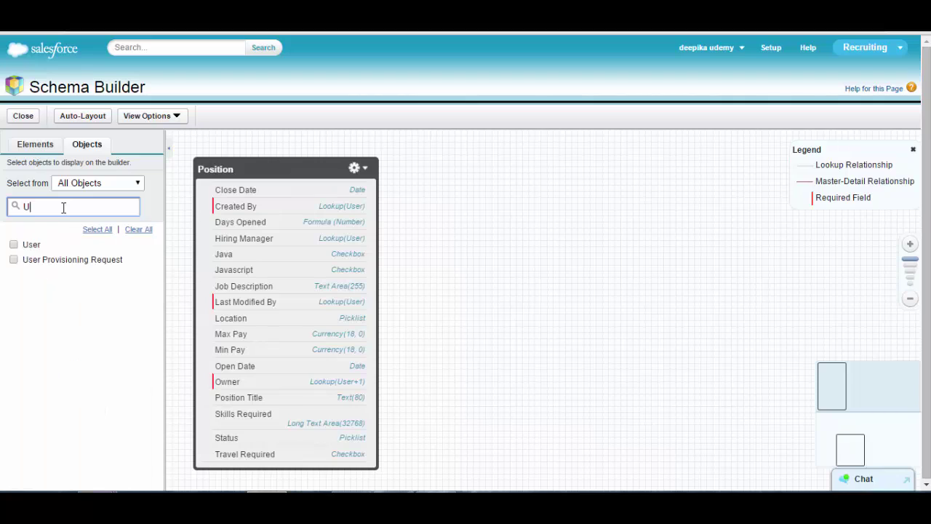
key(BackSpace)
key(BackSpace)
click(14, 245)
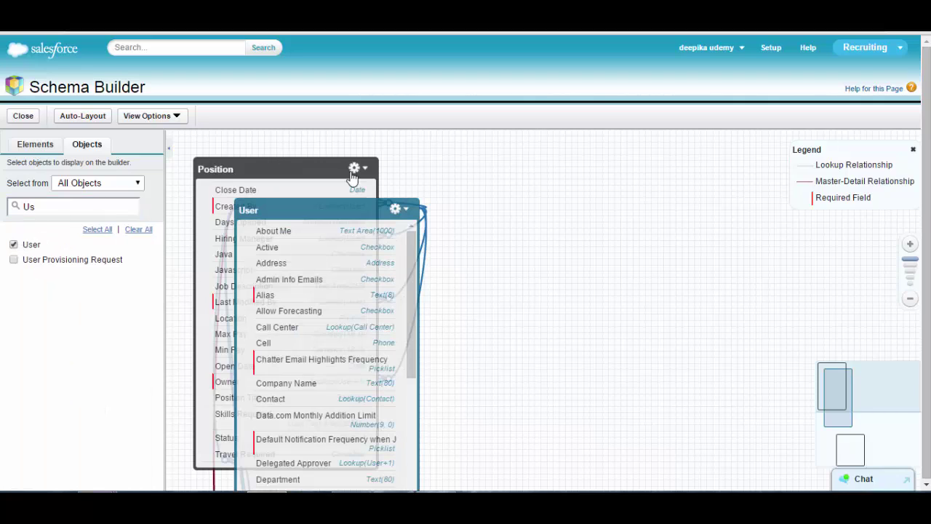
drag(335, 208, 545, 180)
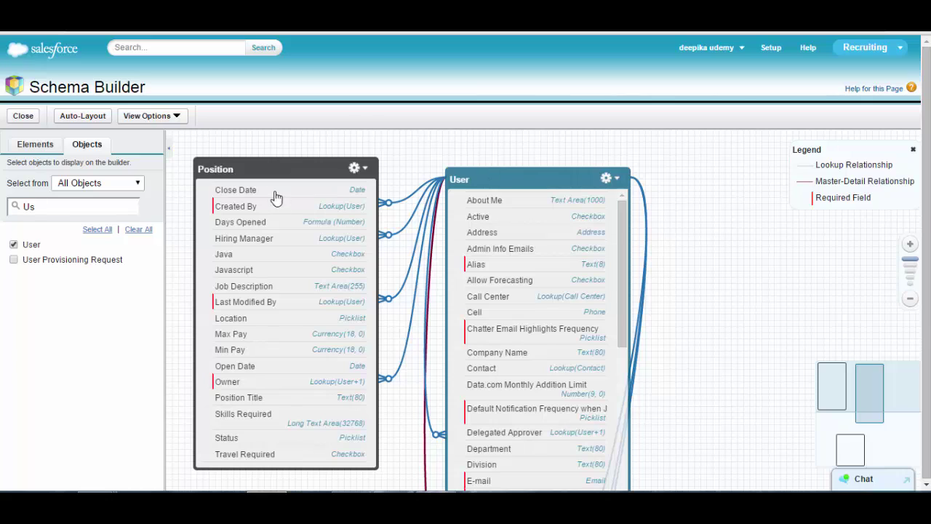
Leave Schema Builder and start a new Position record to view its entry form.
click(771, 48)
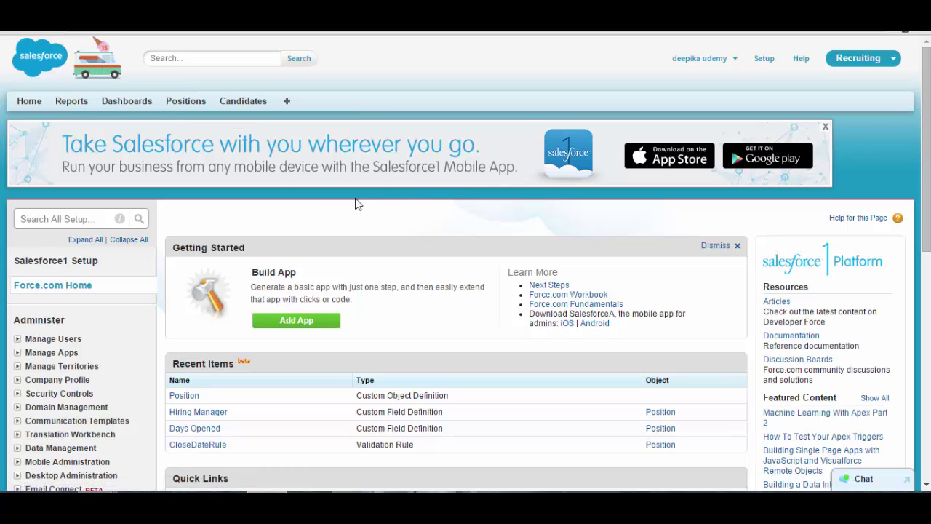
click(186, 101)
click(406, 207)
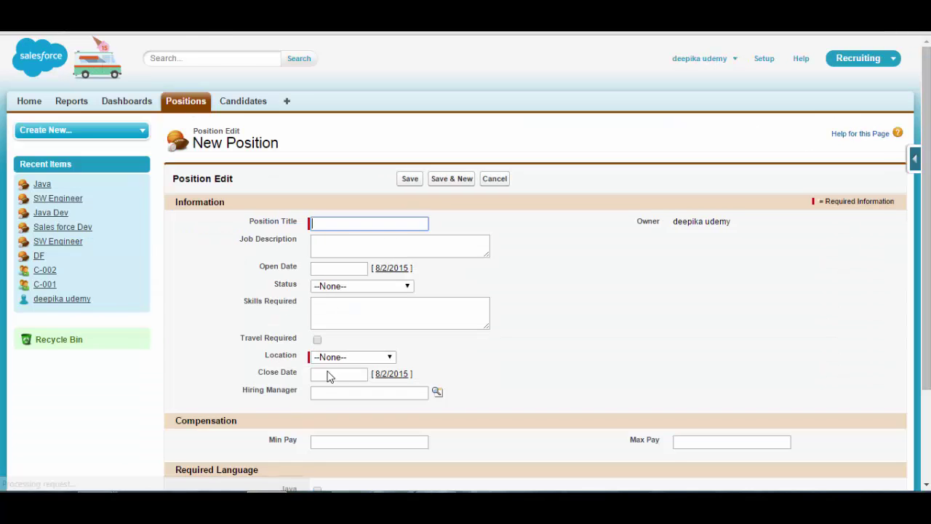
Examine the users offered by the Hiring Manager lookup on the new position form, then close the lookup window.
click(324, 390)
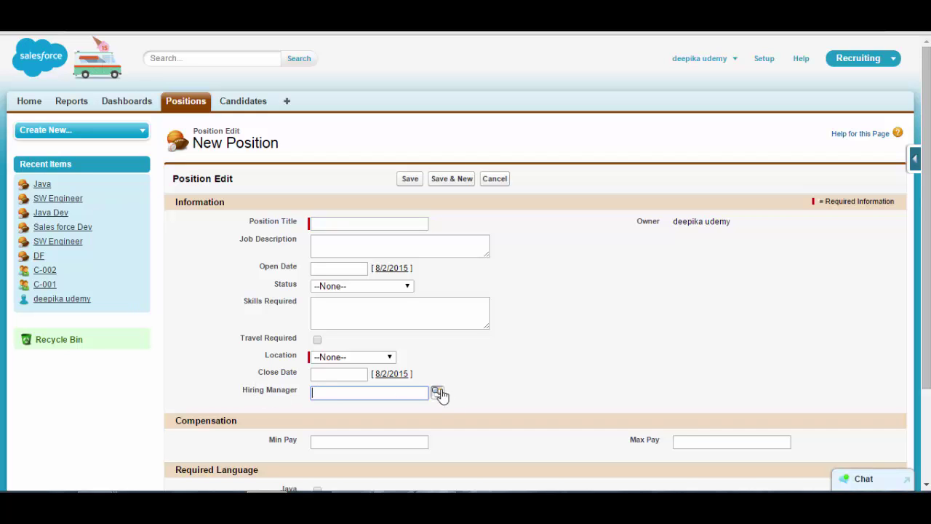
click(437, 393)
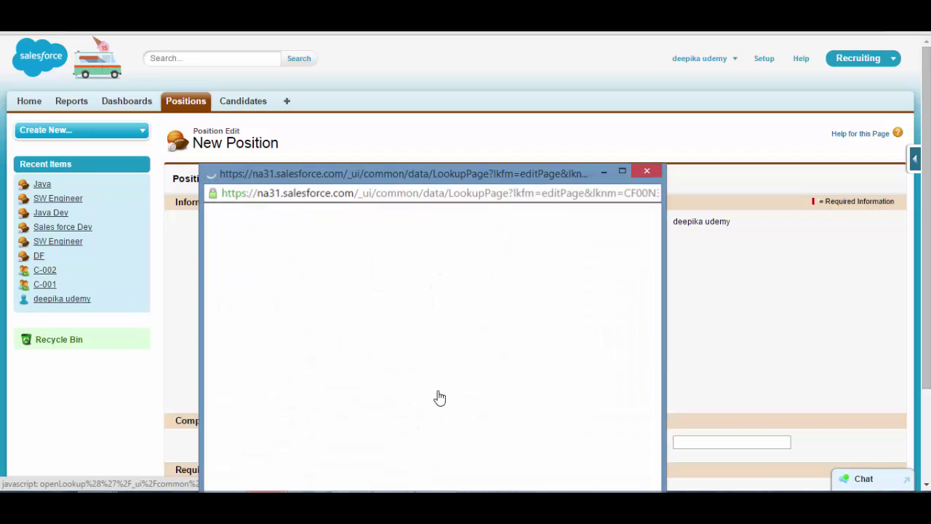
drag(518, 177, 564, 83)
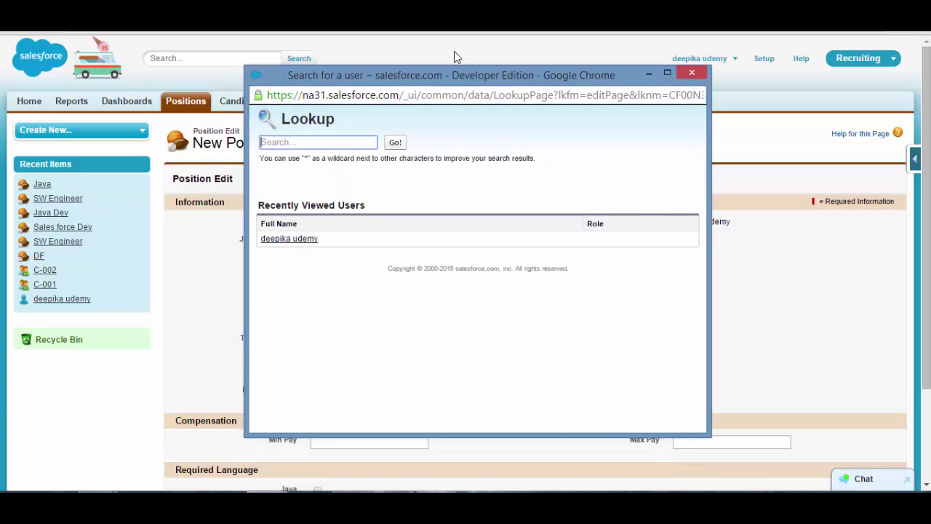
click(396, 143)
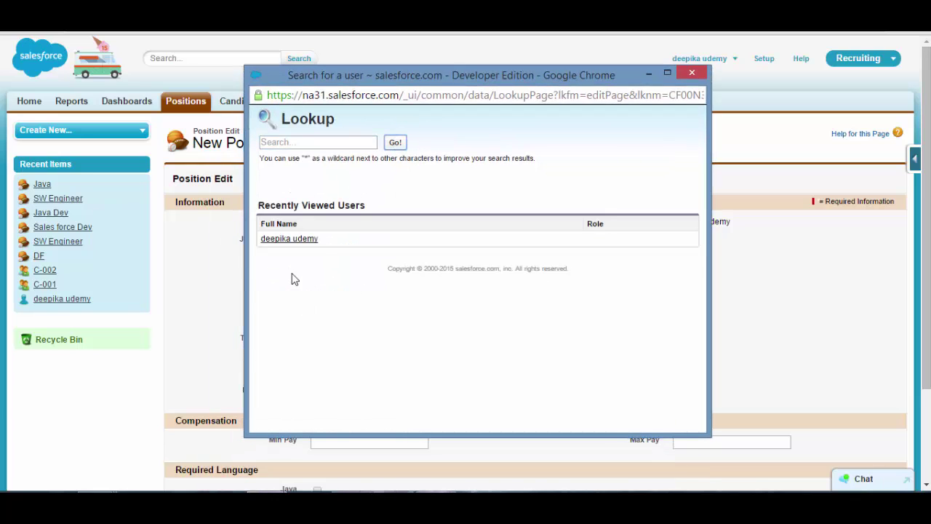
drag(708, 75, 698, 76)
click(683, 73)
Start a new custom object from the Candidates page and label it Job Application.
click(763, 60)
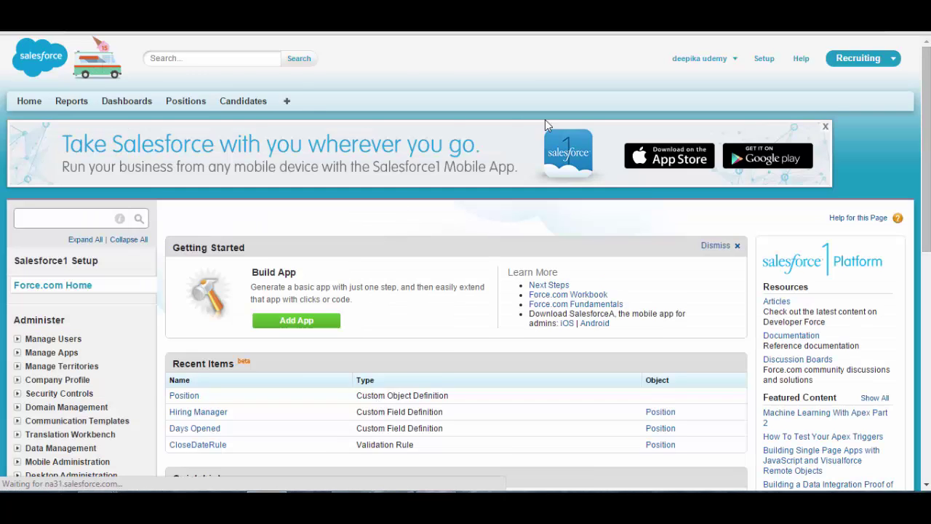
click(251, 111)
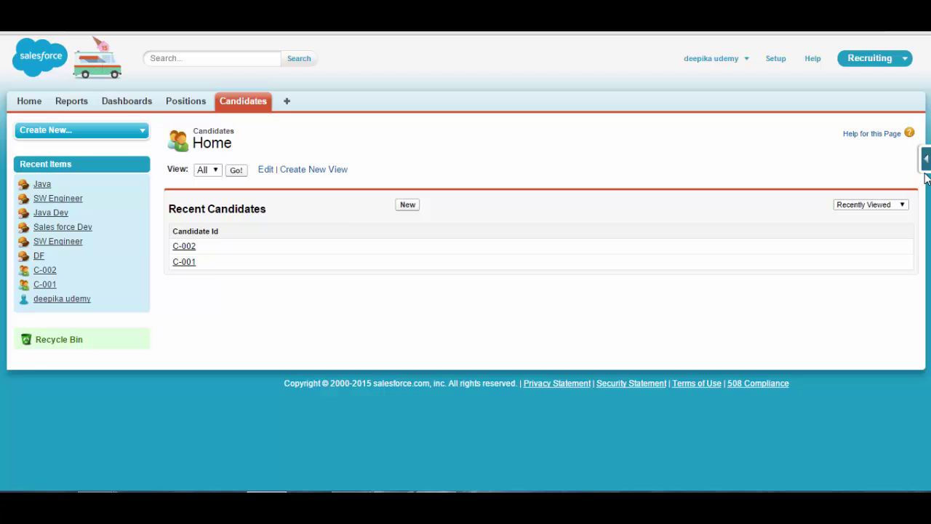
click(925, 160)
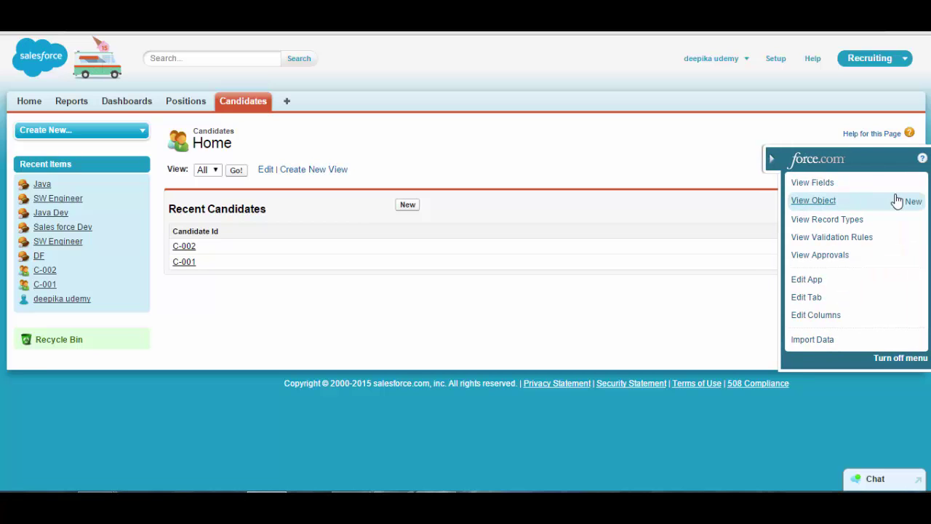
click(912, 202)
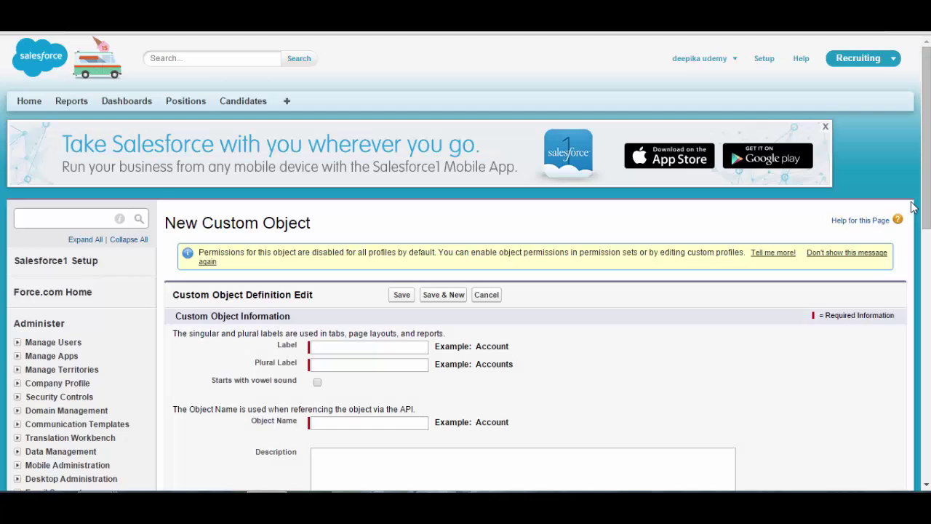
click(347, 346)
text(Job Application)
key(Tab)
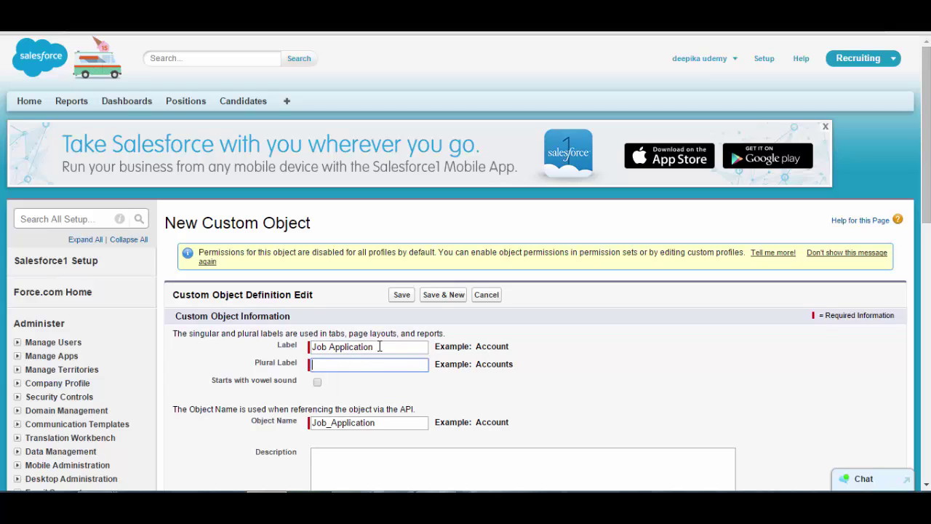
Set the new custom object's plural label to Job Applications by reusing its singular label.
drag(379, 346, 297, 356)
key(ctrl+c)
click(320, 364)
key(ctrl+v)
text(s)
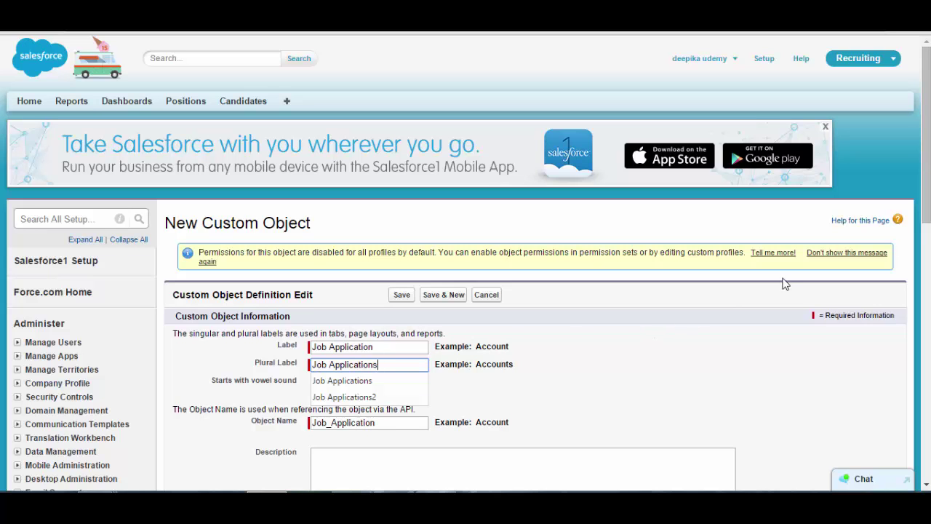
drag(924, 213, 925, 364)
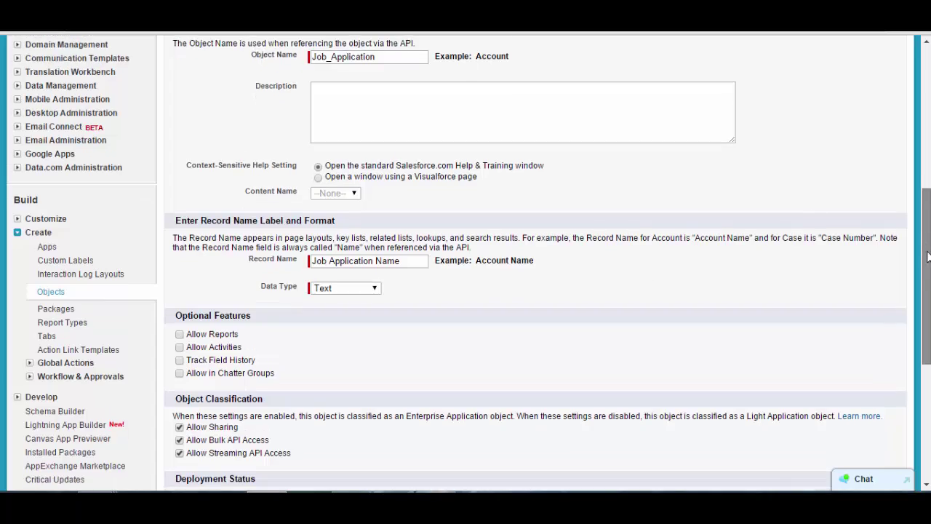
Allow reports, activities, field history tracking and Chatter groups on the Job Application object, then save it with the new tab wizard launching.
scroll(307, 184, down, 3)
click(180, 179)
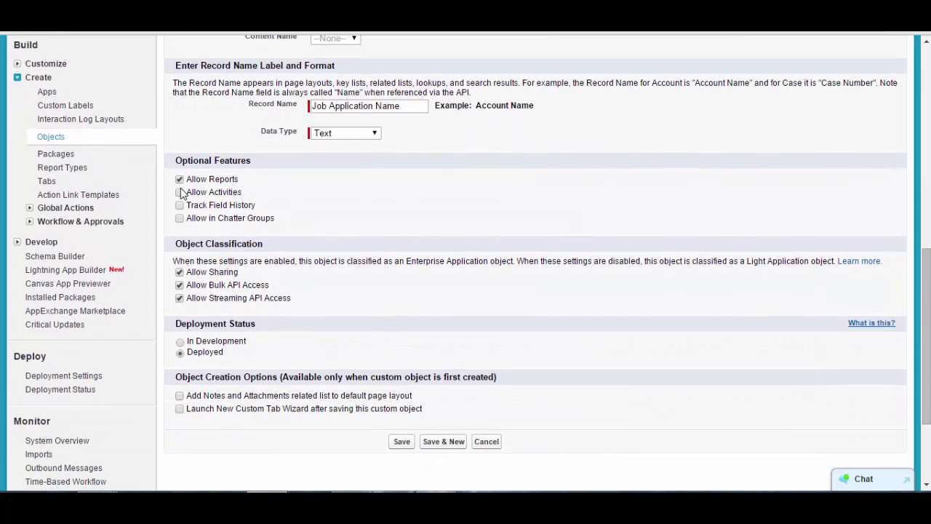
click(180, 205)
click(179, 218)
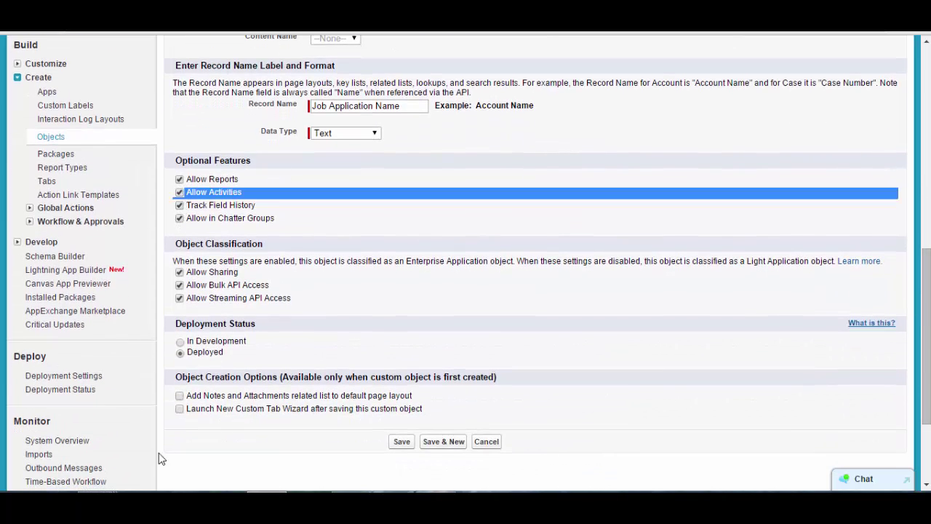
click(405, 445)
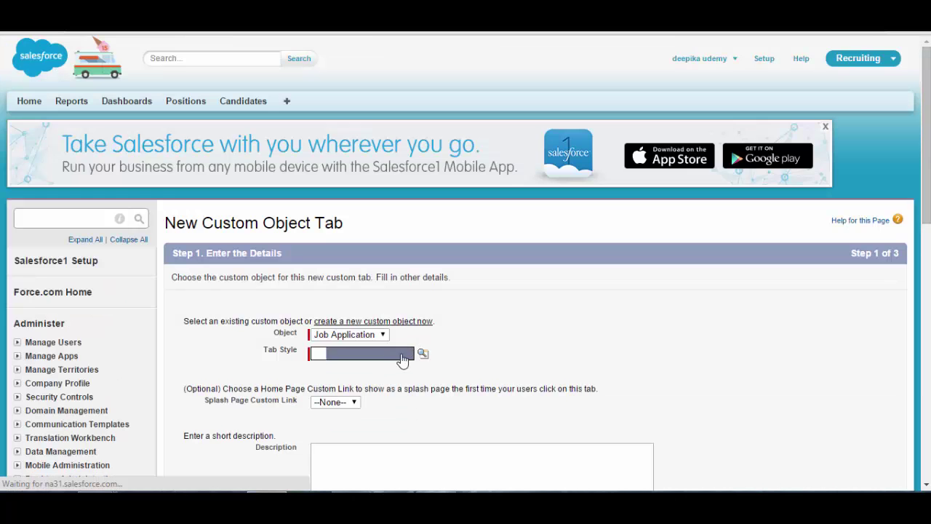
Choose a tab style for the Job Application object's new tab and proceed to the profile settings.
click(415, 356)
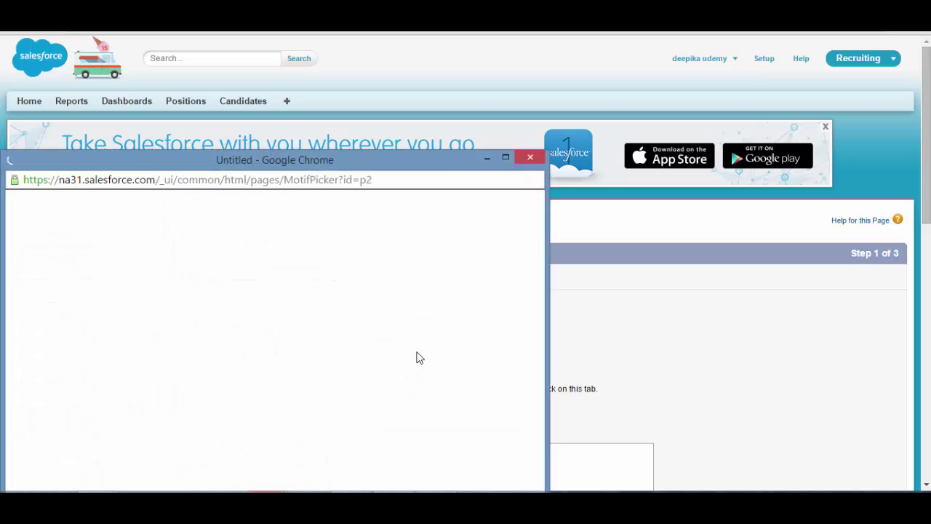
drag(435, 157, 574, 99)
click(347, 277)
drag(927, 175, 922, 266)
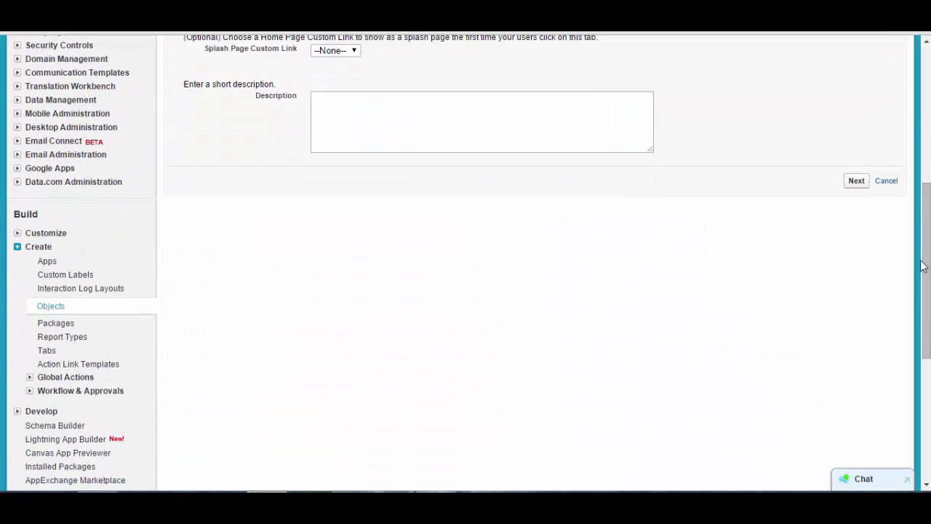
click(856, 181)
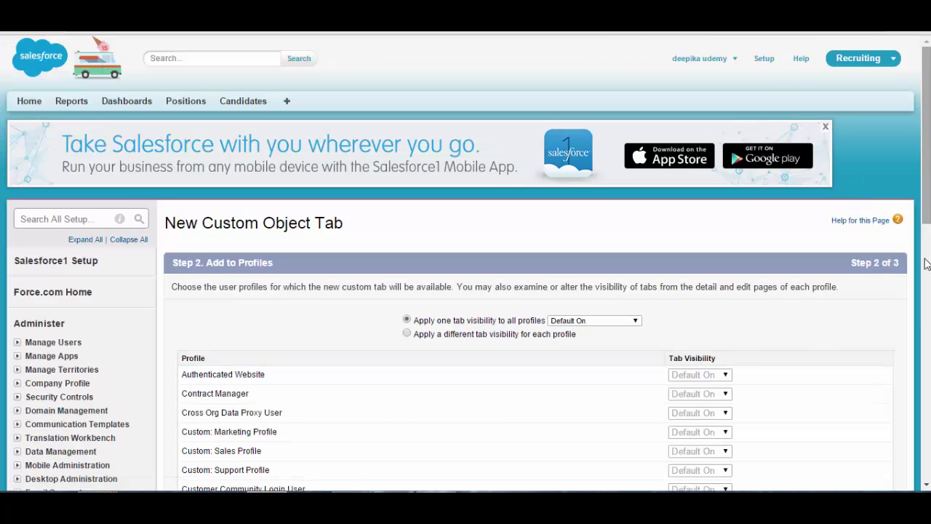
Keep the new tab Default On for all profiles and include it only in the Recruiting app.
scroll(927, 231, down, 10)
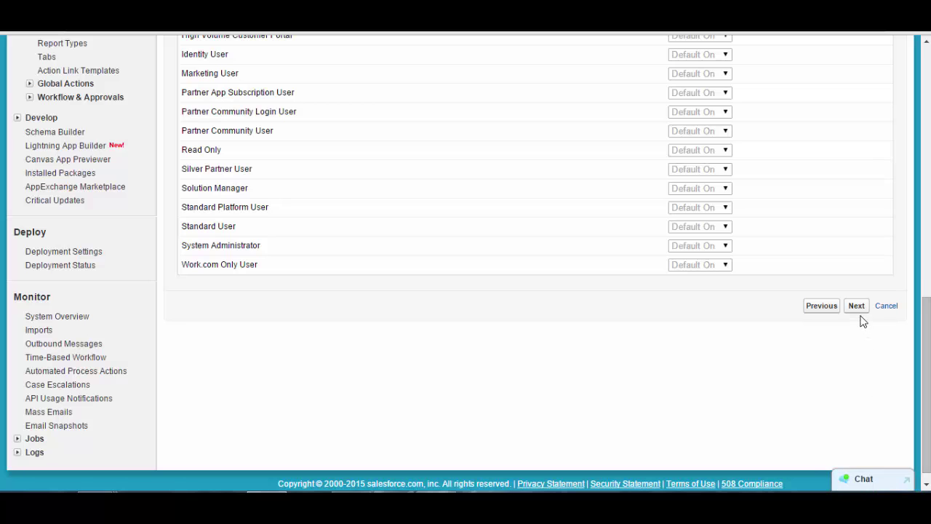
click(858, 309)
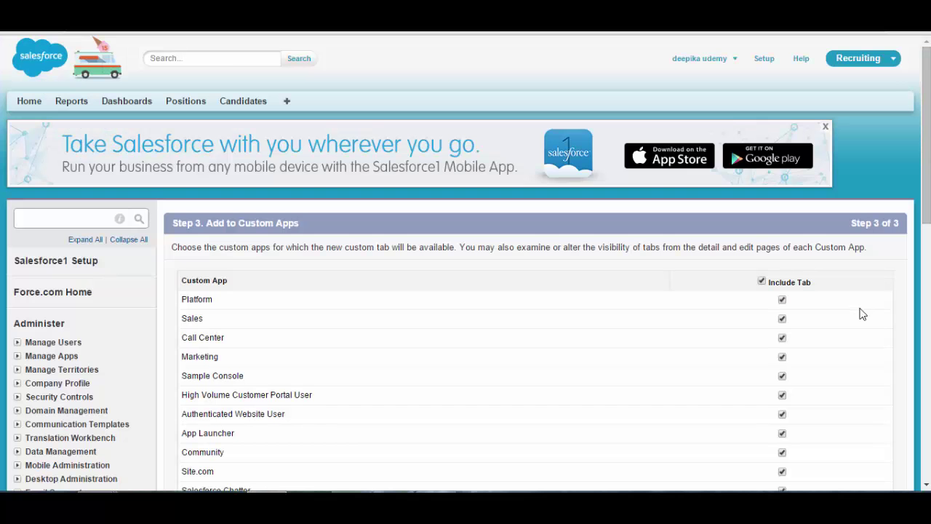
scroll(774, 218, down, 3)
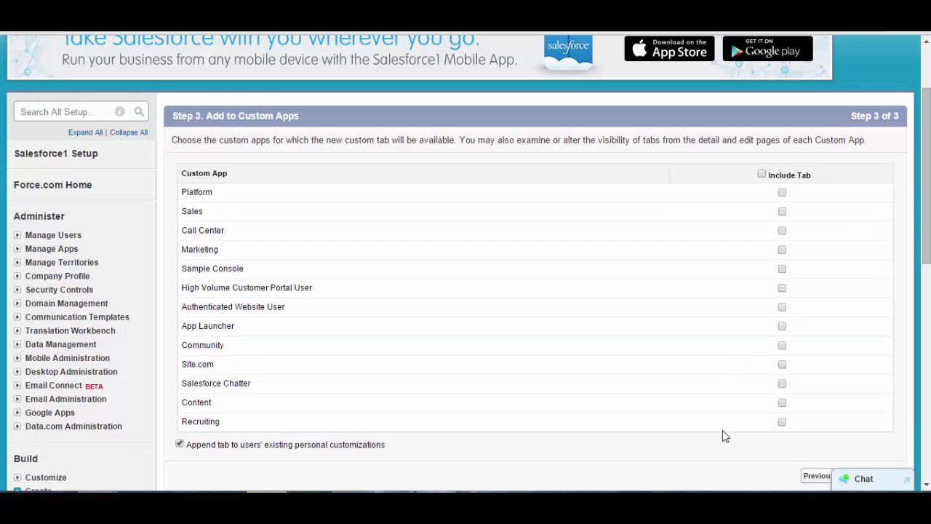
click(781, 422)
scroll(855, 194, down, 4)
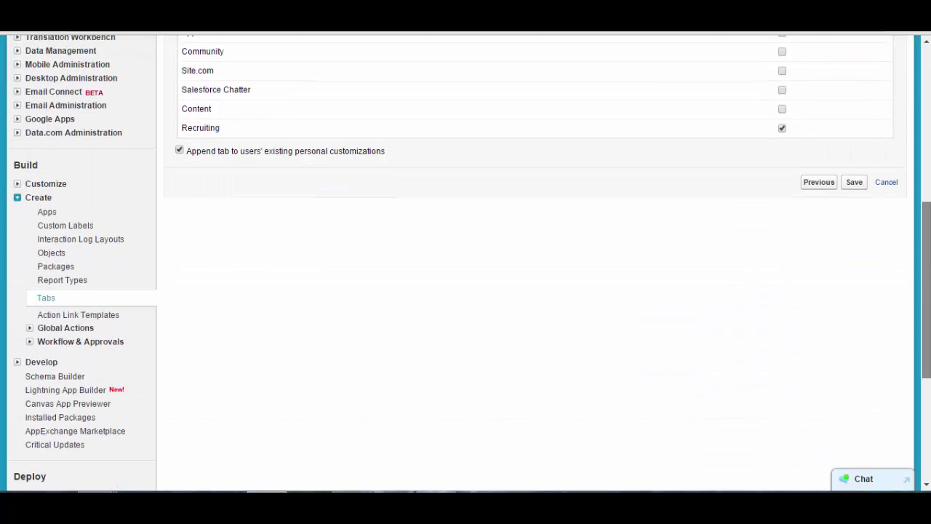
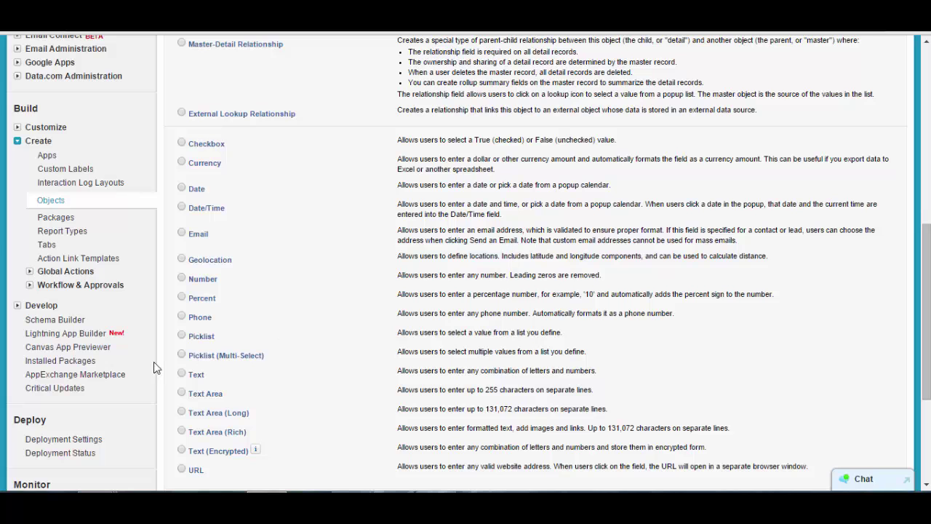
Define a Text Area (Long) custom field labelled Cover Letter on Job Application and proceed to its field-level security.
scroll(902, 257, down, 3)
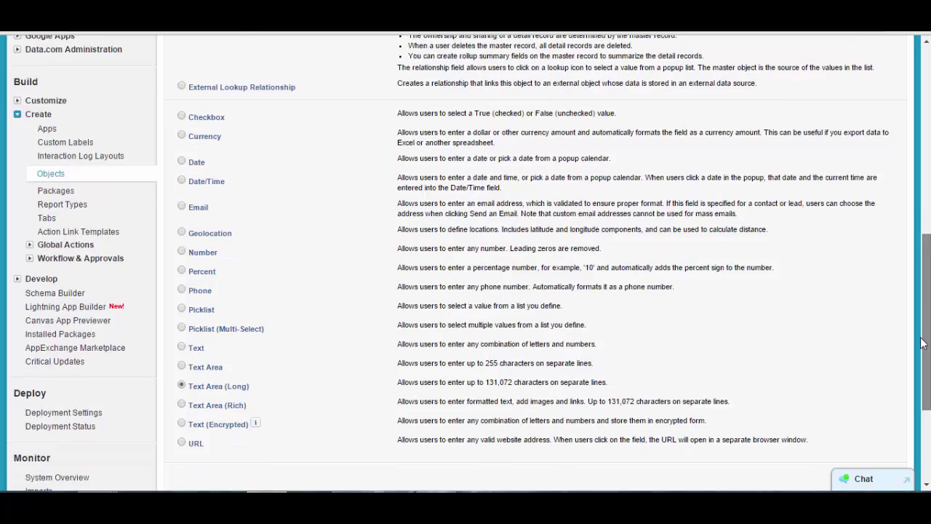
click(856, 304)
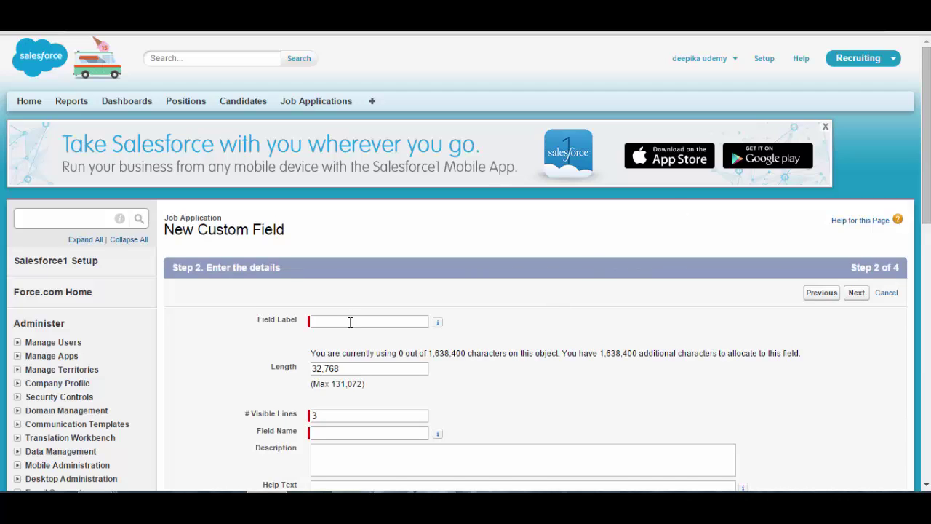
click(350, 322)
text(Cober)
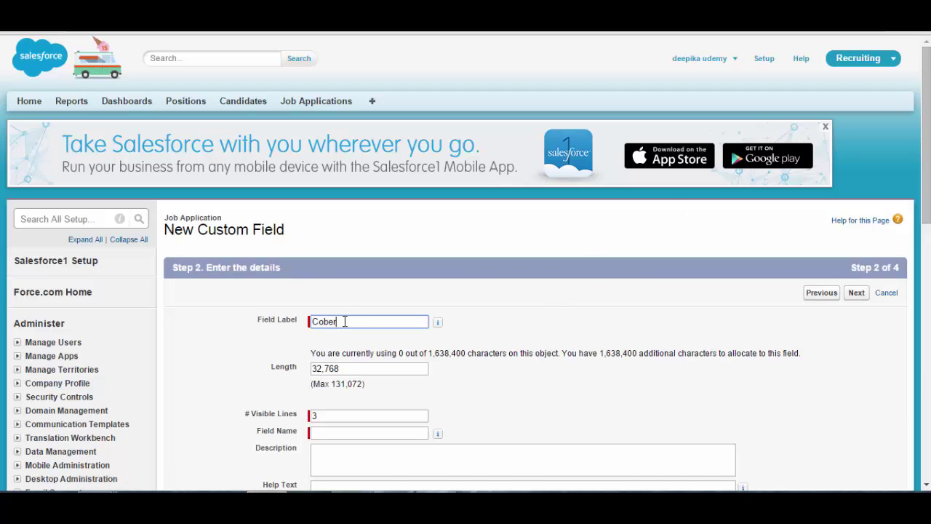
key(BackSpace)
key(BackSpace)
key(BackSpace)
text(ver L)
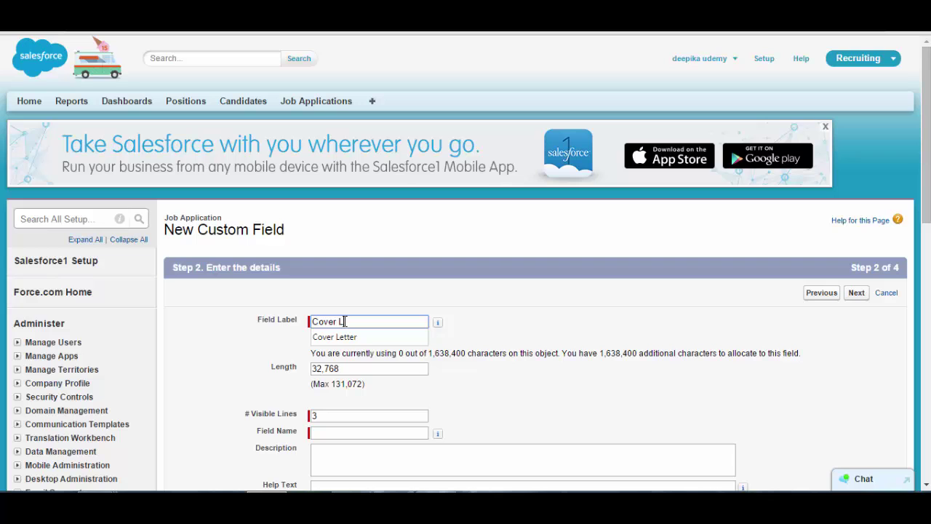
text(etter)
key(Tab)
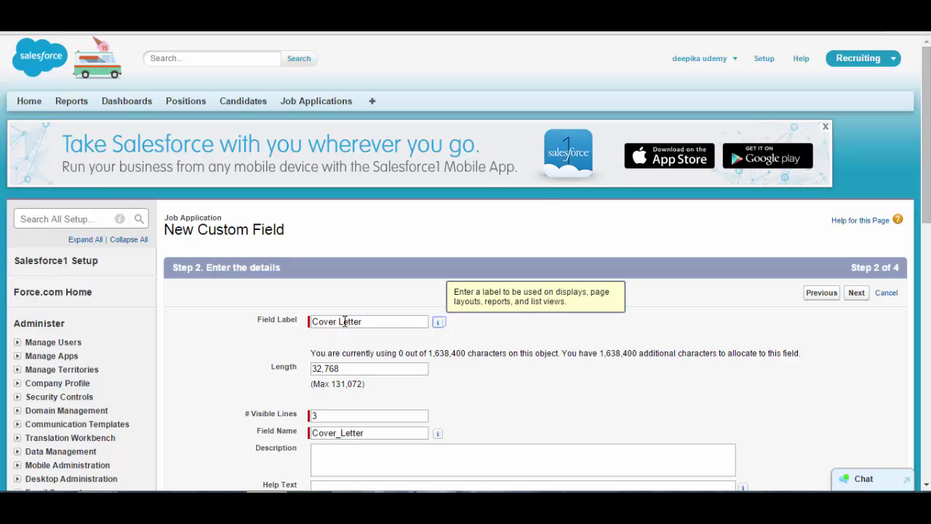
drag(928, 179, 928, 312)
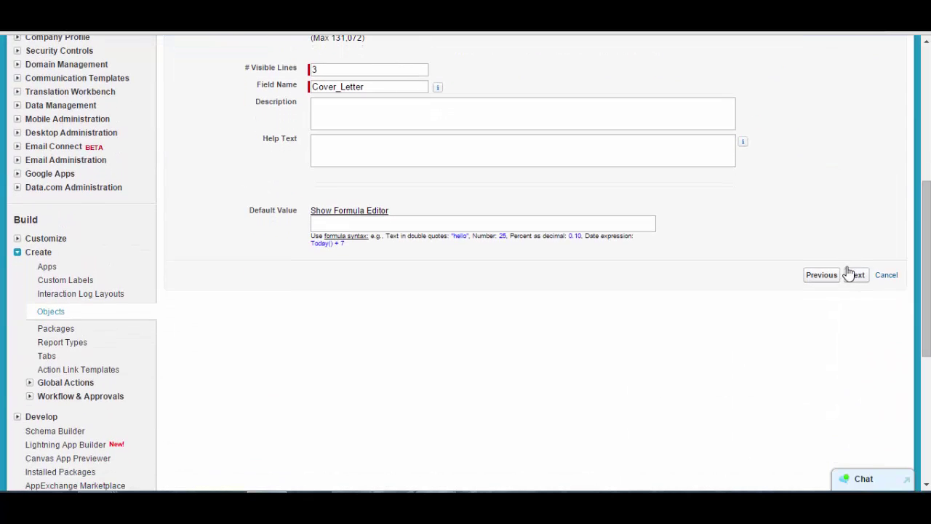
click(856, 274)
Make the Cover Letter field visible to all profiles, add it to the Job Application Layout, and save it while starting another field.
drag(928, 176, 928, 206)
scroll(680, 303, down, 1)
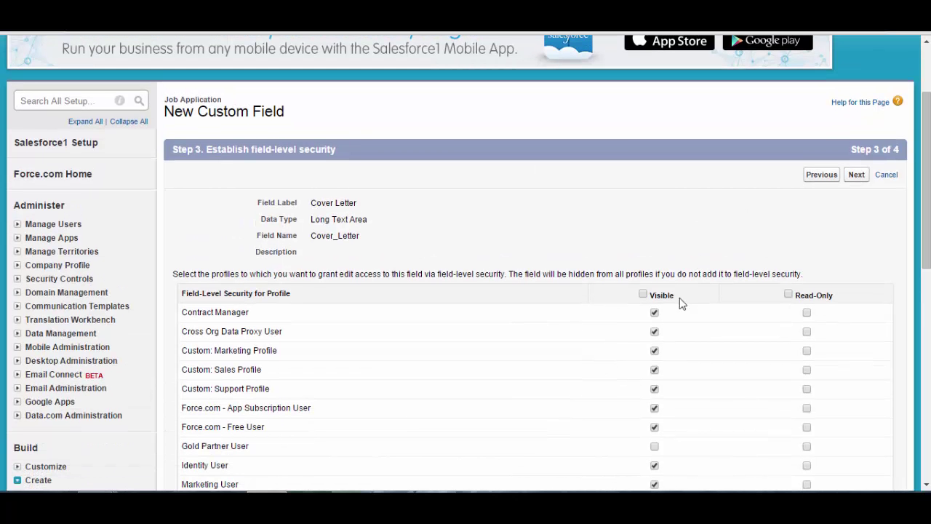
click(643, 295)
click(854, 176)
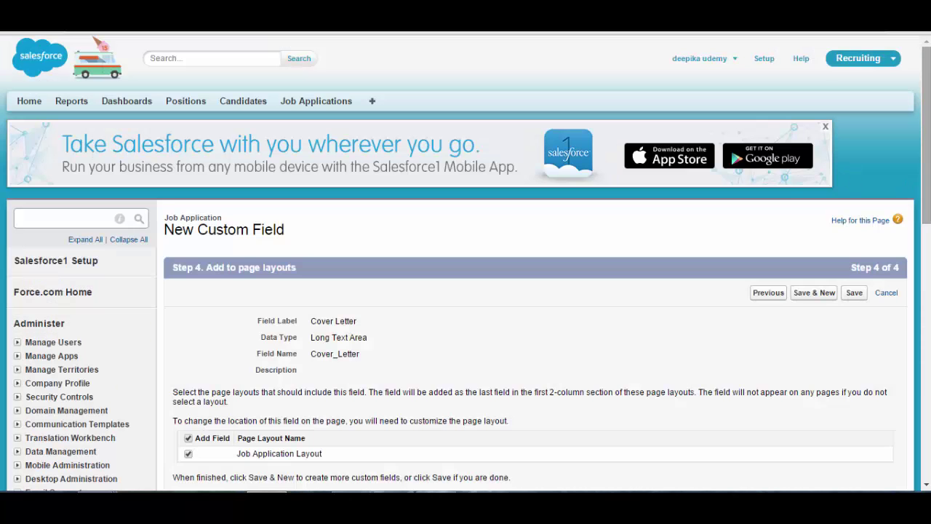
scroll(807, 289, down, 1)
scroll(800, 370, down, 3)
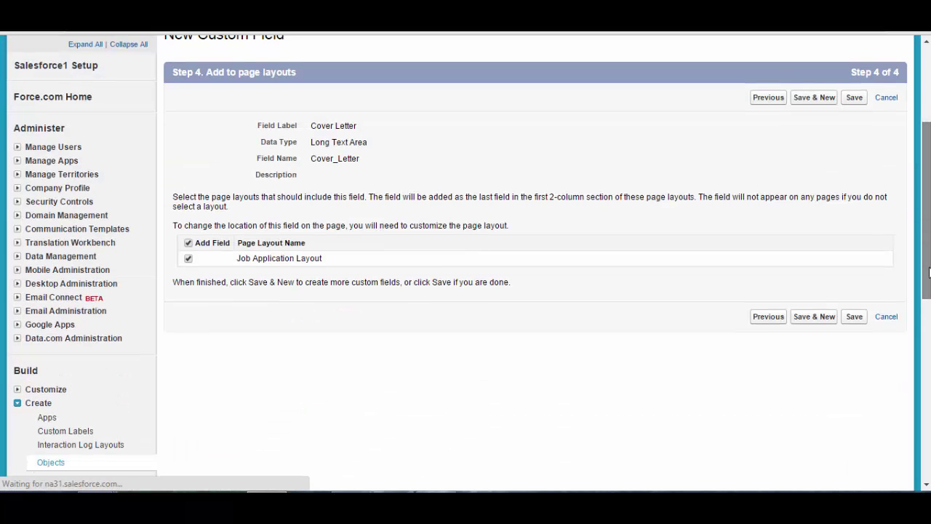
click(829, 325)
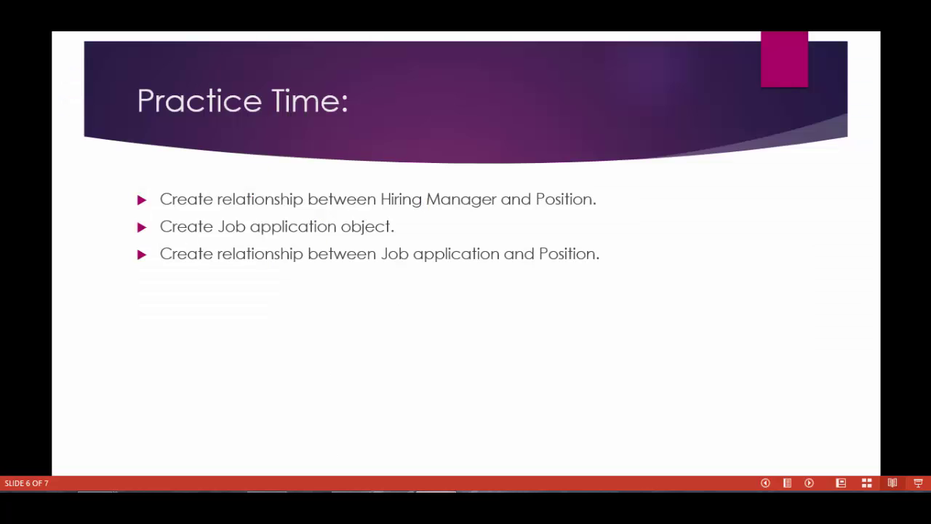
key(Left)
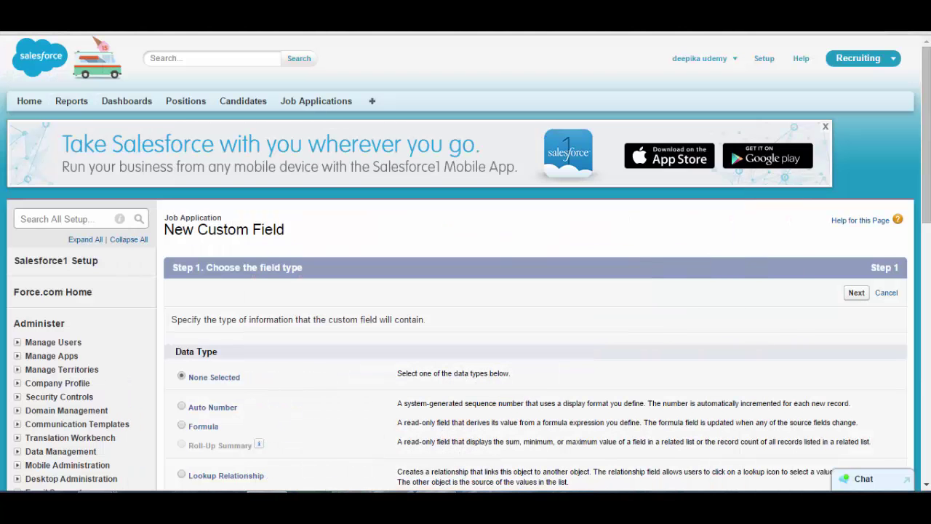
Choose Lookup Relationship as the new Job Application field's type and relate it to the Position object.
scroll(930, 144, down, 1)
scroll(929, 144, down, 3)
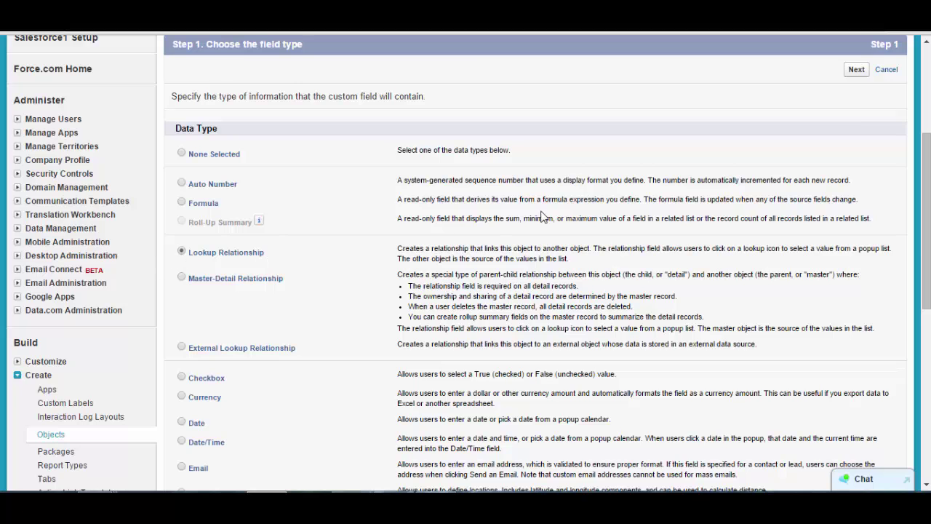
click(857, 70)
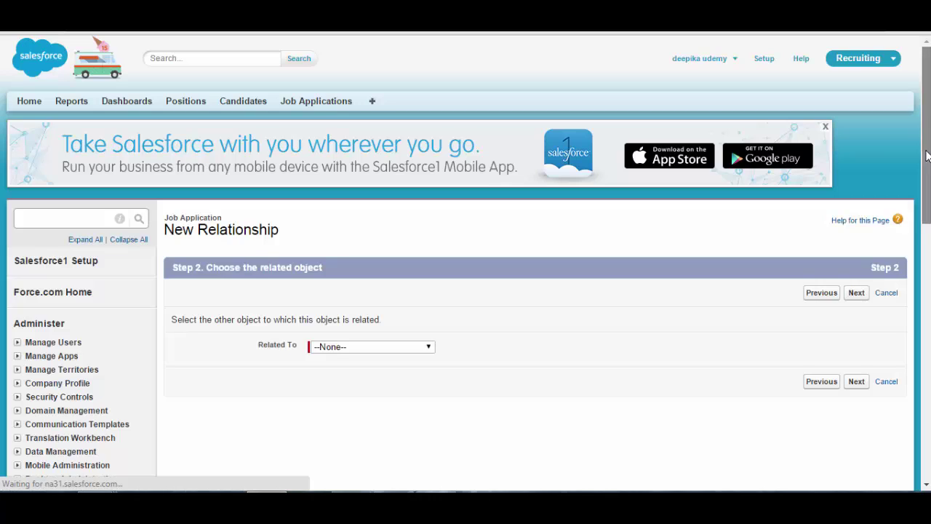
drag(924, 152, 923, 201)
click(400, 235)
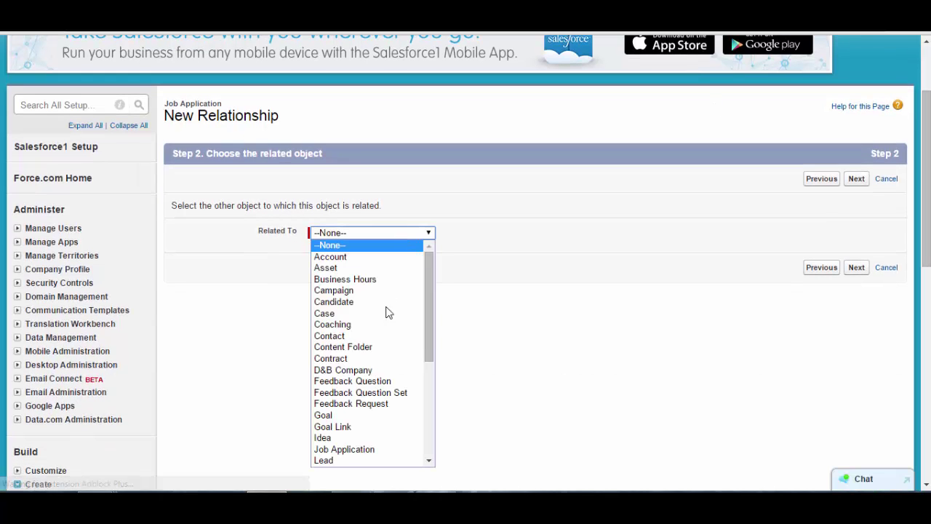
drag(429, 335, 438, 429)
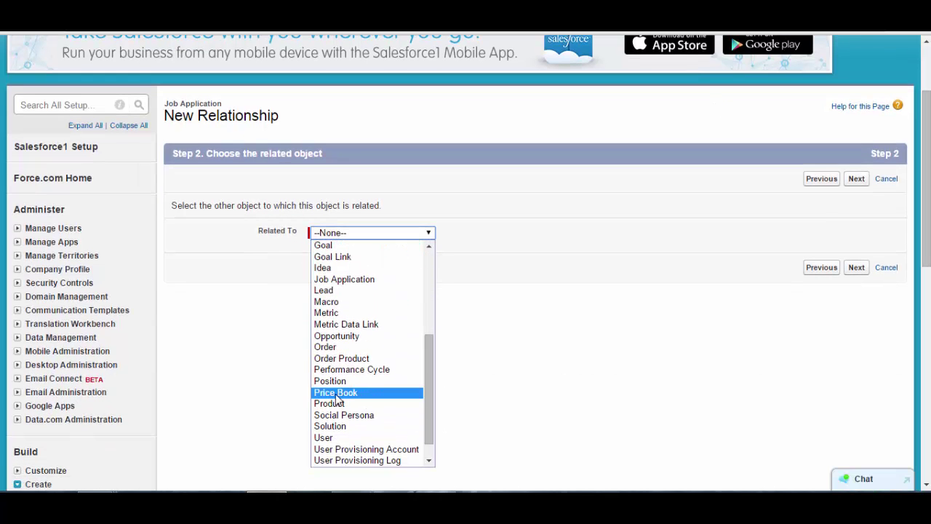
click(364, 380)
click(856, 178)
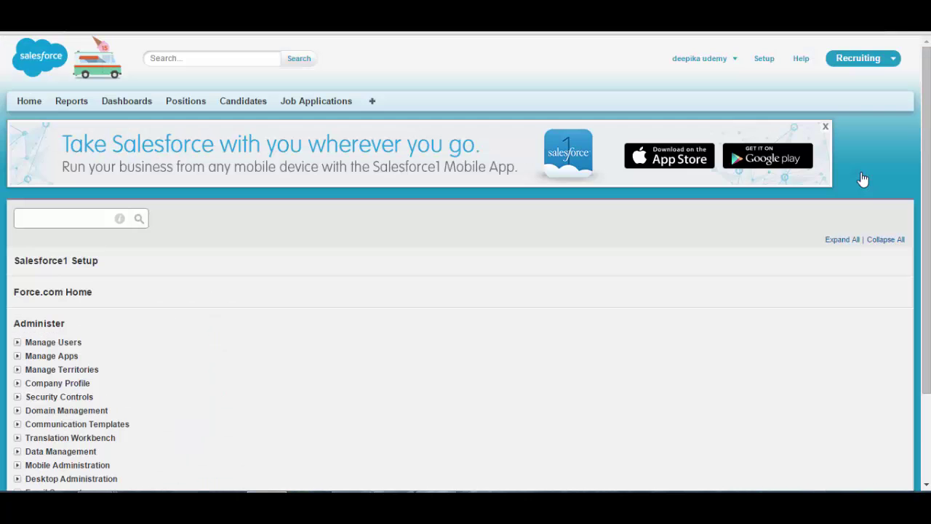
Keep Position as the lookup's field label, fill in Position as its field name, and accept the remaining lookup settings.
drag(927, 183, 927, 237)
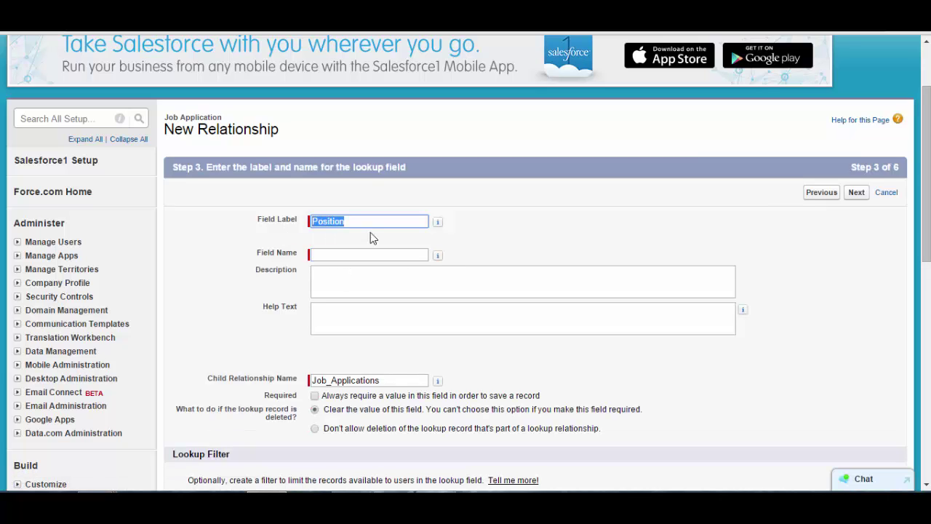
click(351, 254)
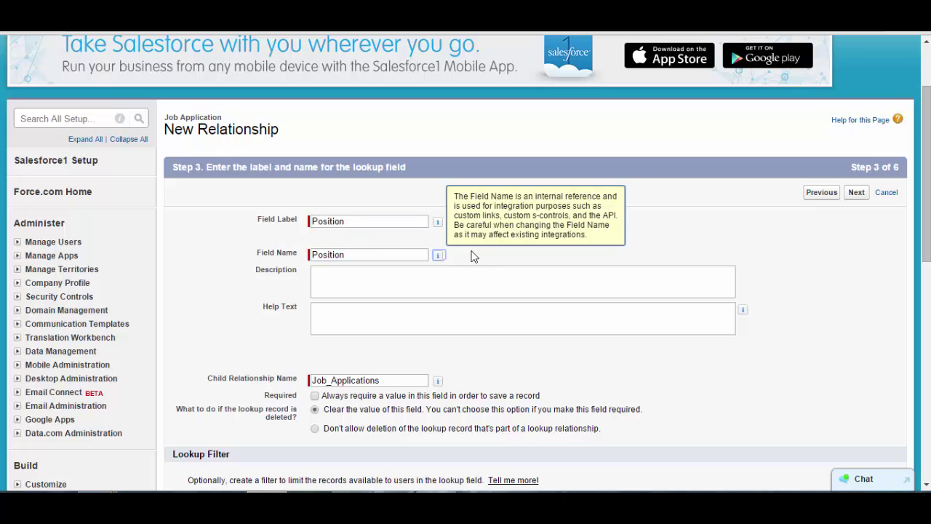
scroll(893, 256, down, 3)
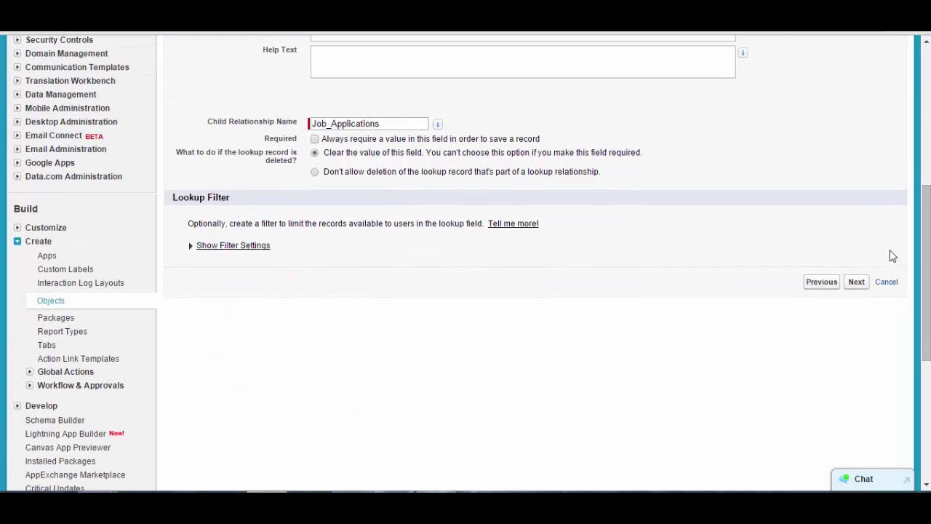
click(860, 284)
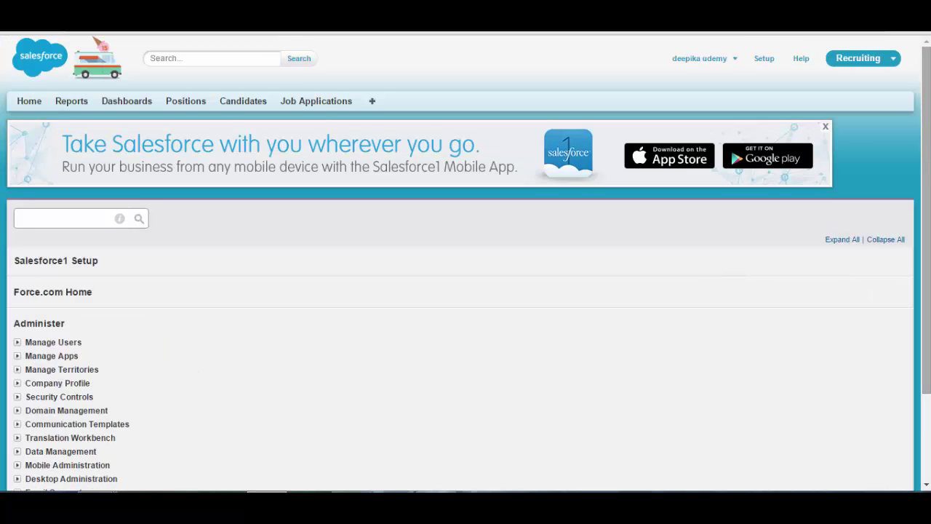
Keep the Position lookup visible to all profiles and add it to the Job Application Layout, proceeding to the related lists.
drag(927, 187, 928, 209)
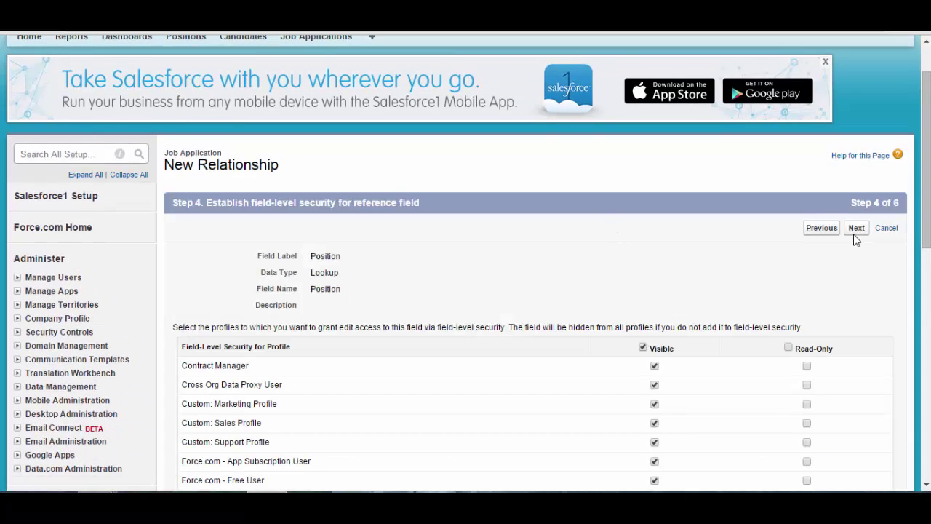
click(856, 231)
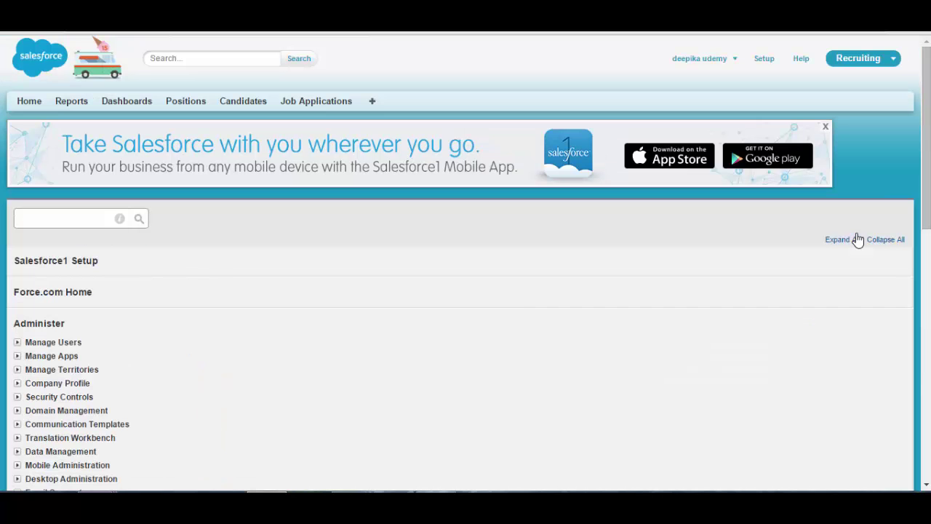
scroll(853, 340, down, 3)
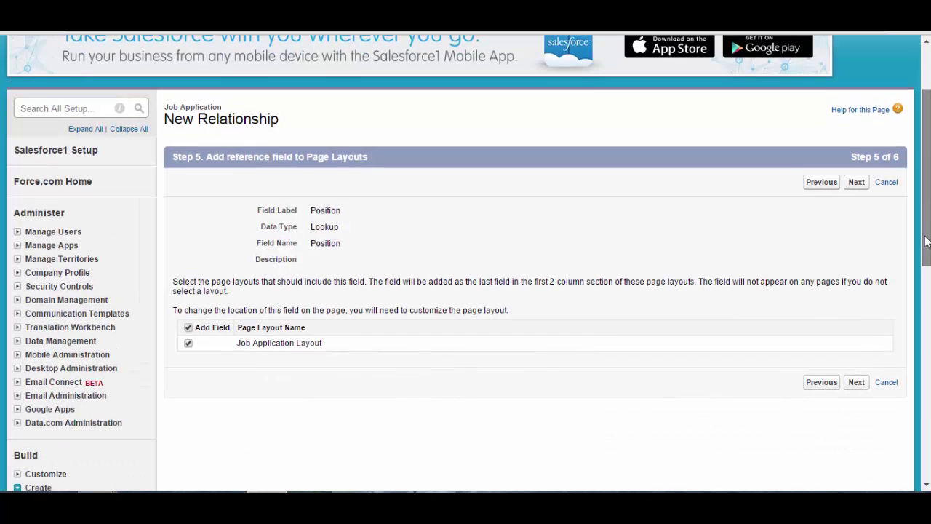
click(854, 360)
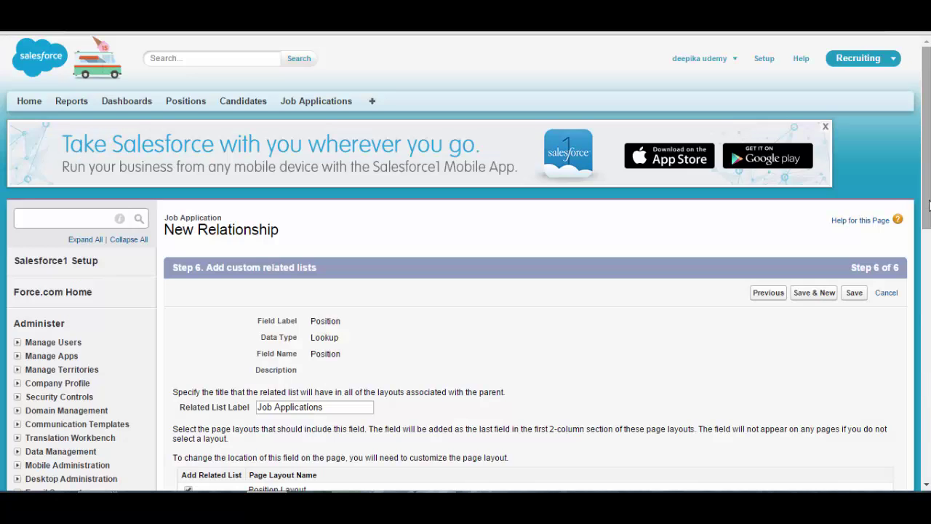
Keep the Job Applications related list on the Position Layout and save the new Position lookup relationship.
drag(928, 226, 929, 253)
click(855, 167)
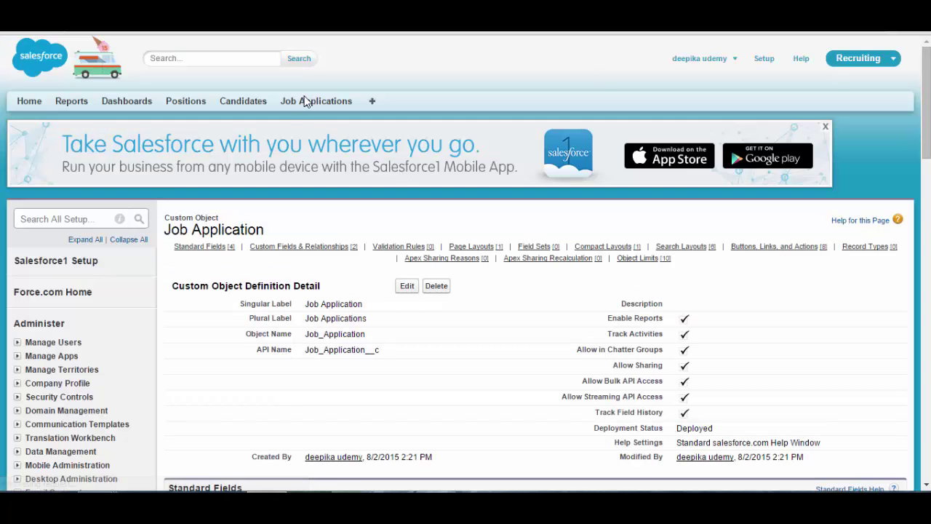
Start a new Job Application record and examine its fields and the positions offered by the Position lookup, then close the lookup.
click(306, 104)
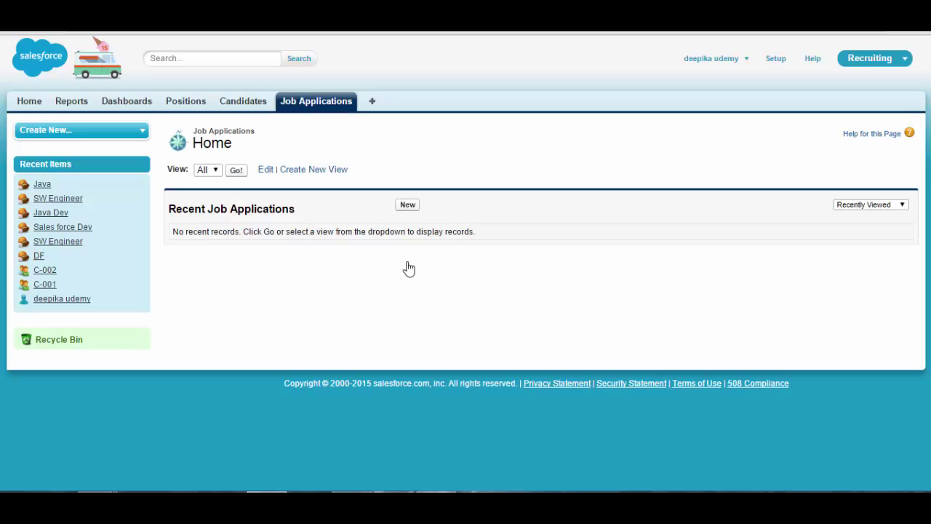
click(408, 209)
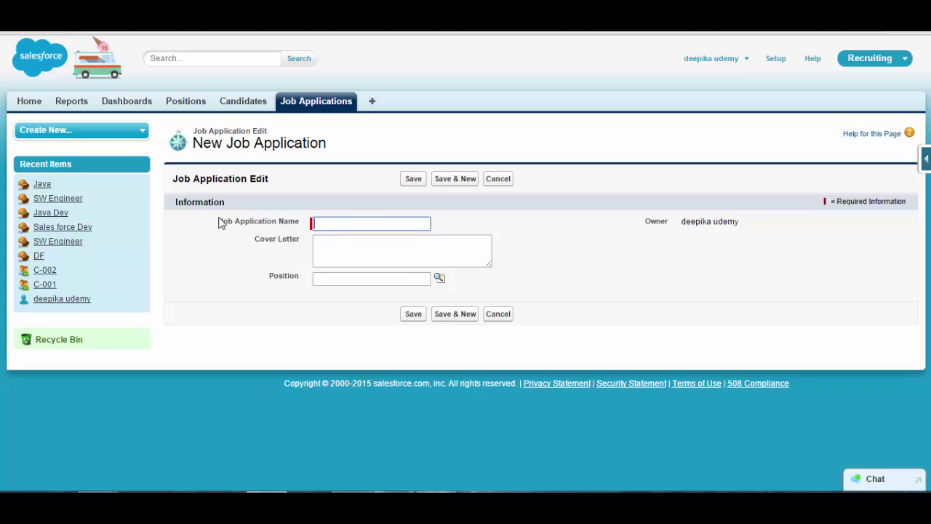
drag(220, 222, 301, 221)
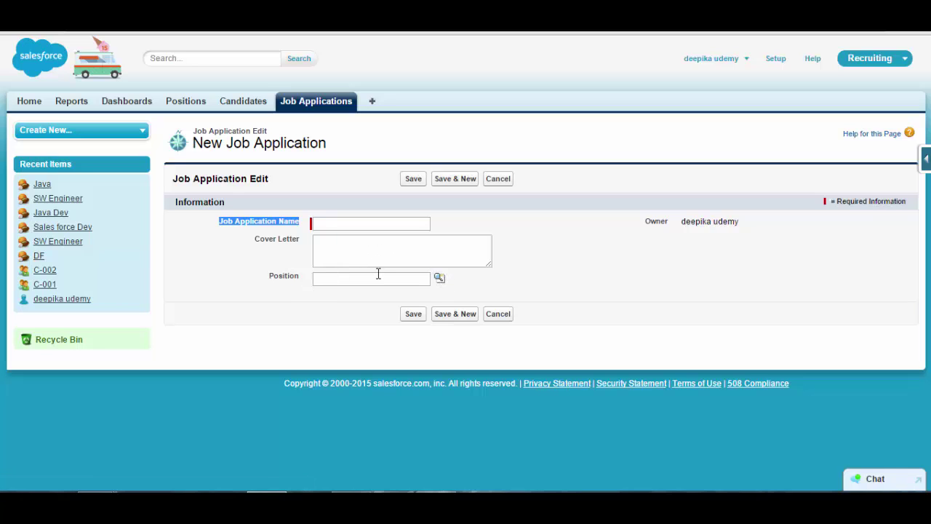
click(438, 278)
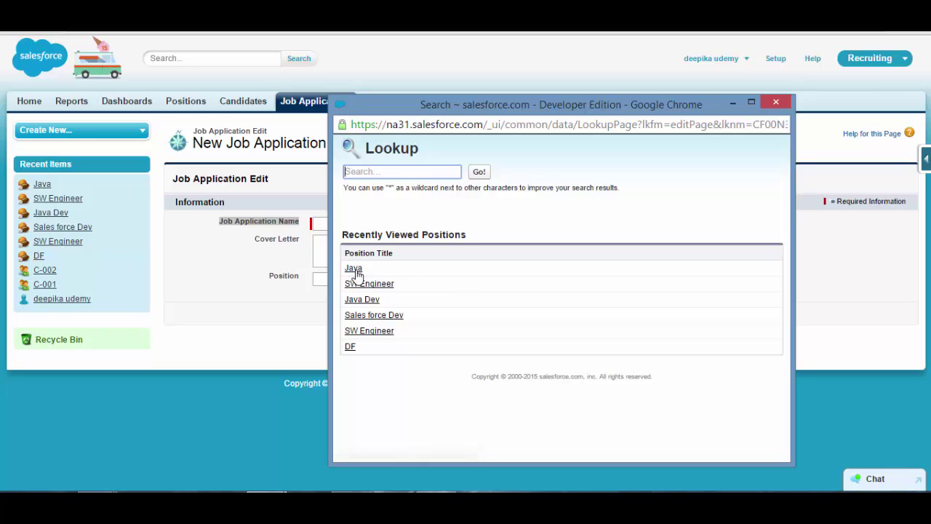
click(786, 103)
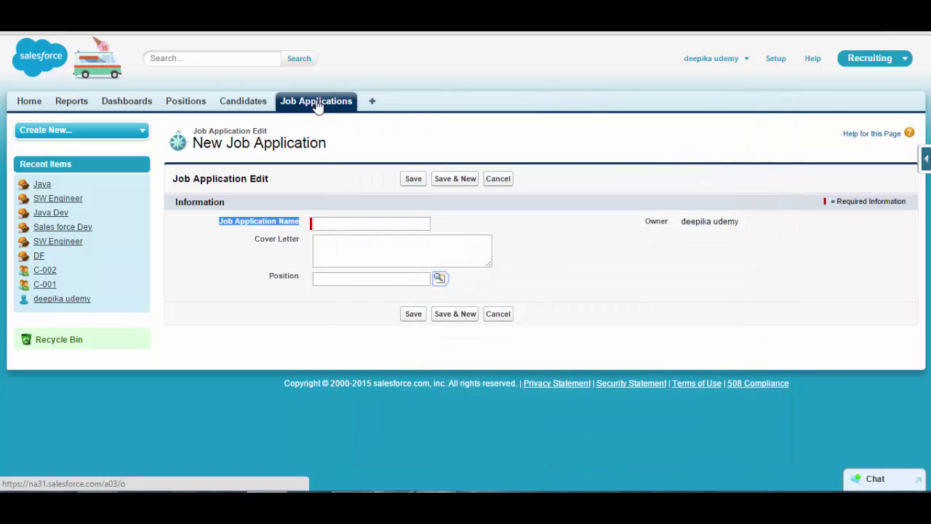